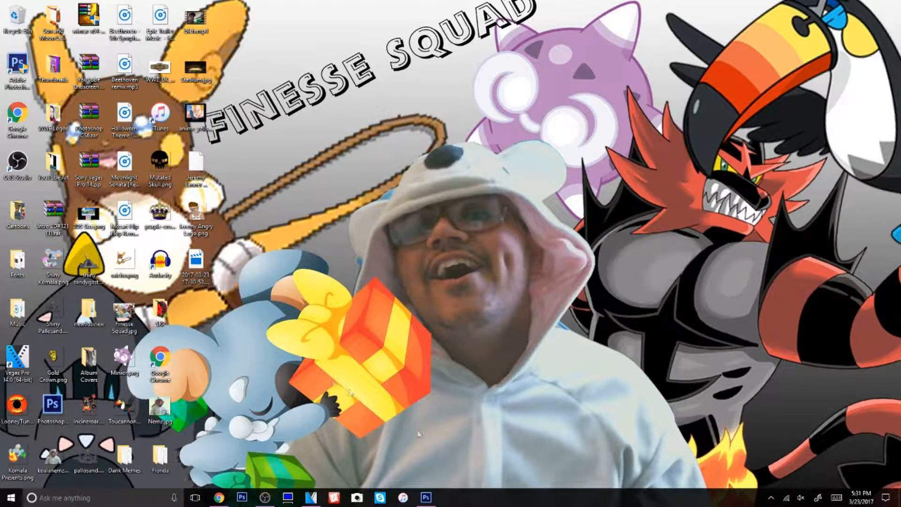
Switch to Photoshop and open the blue-sweater "PAPII JER" cartoon PNG from the desktop's Cartoons folder
click(432, 497)
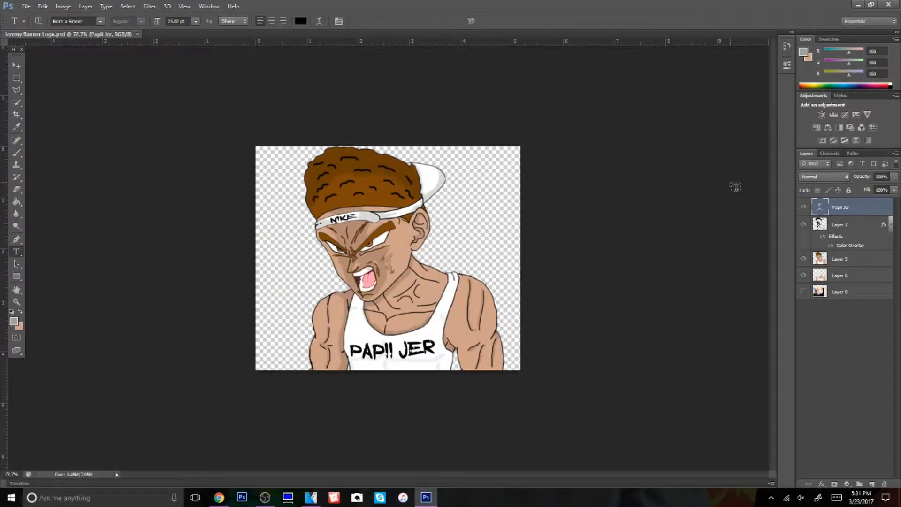
click(26, 7)
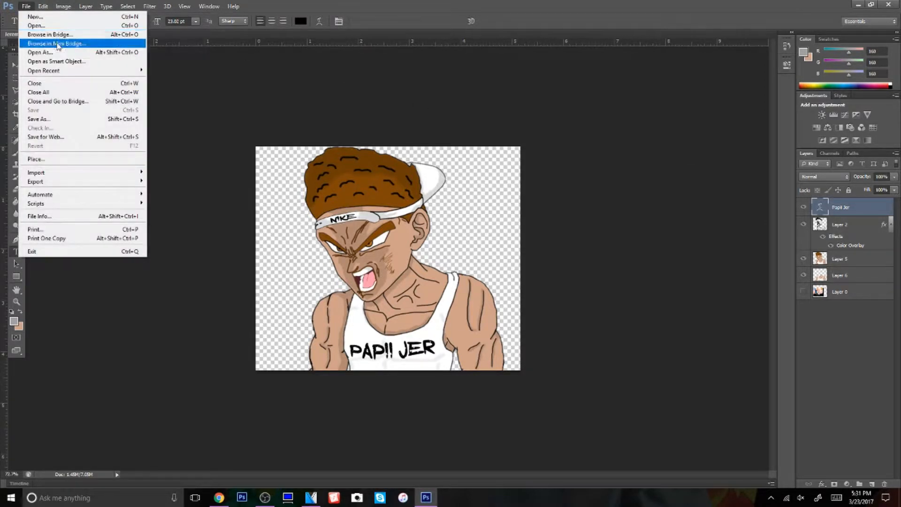
click(35, 25)
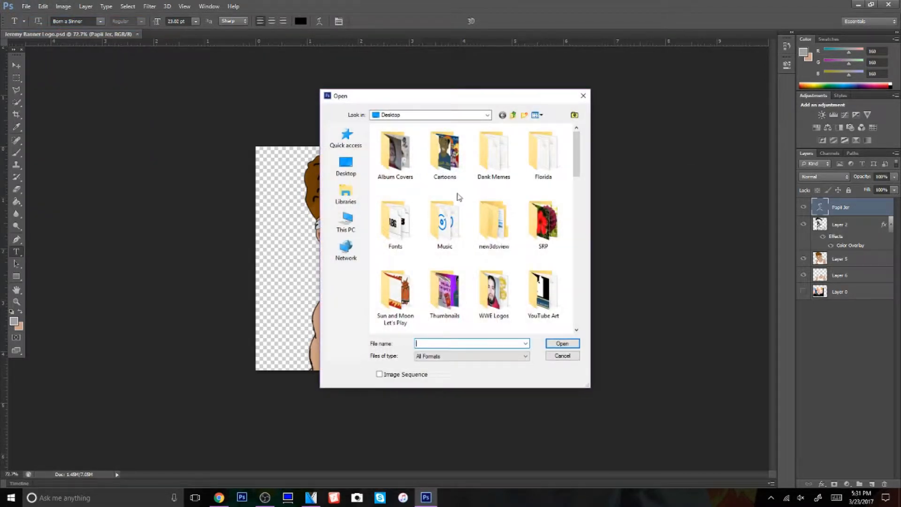
double_click(444, 153)
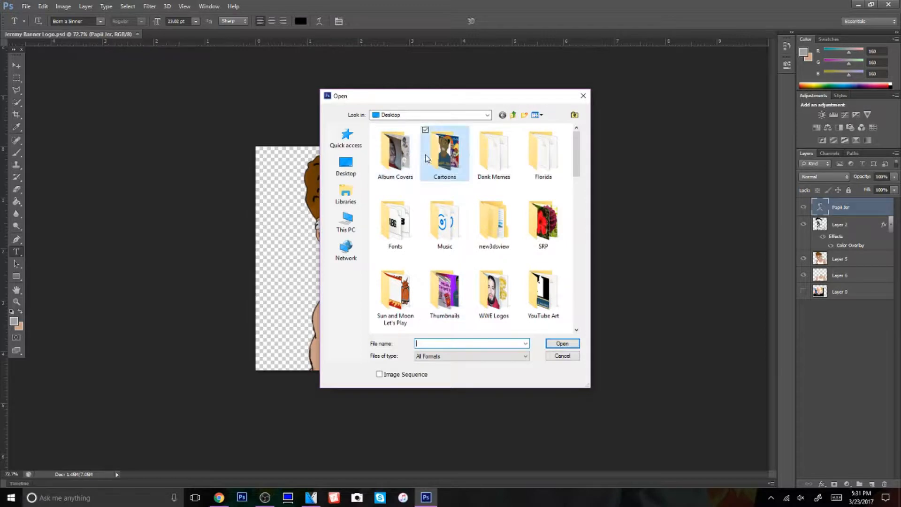
double_click(486, 238)
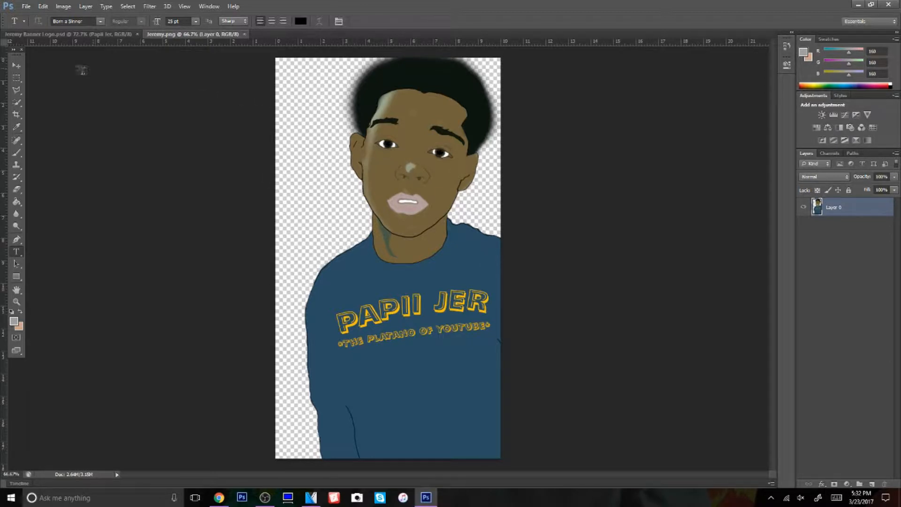
Reorder the open documents so the banner logo PSD follows the cartoon PNG, and view both artworks
click(78, 35)
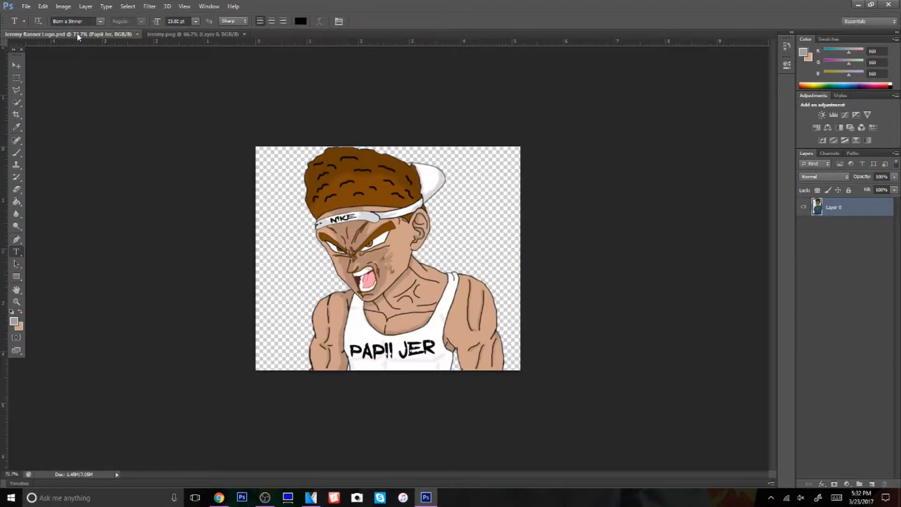
drag(115, 36, 174, 48)
click(99, 35)
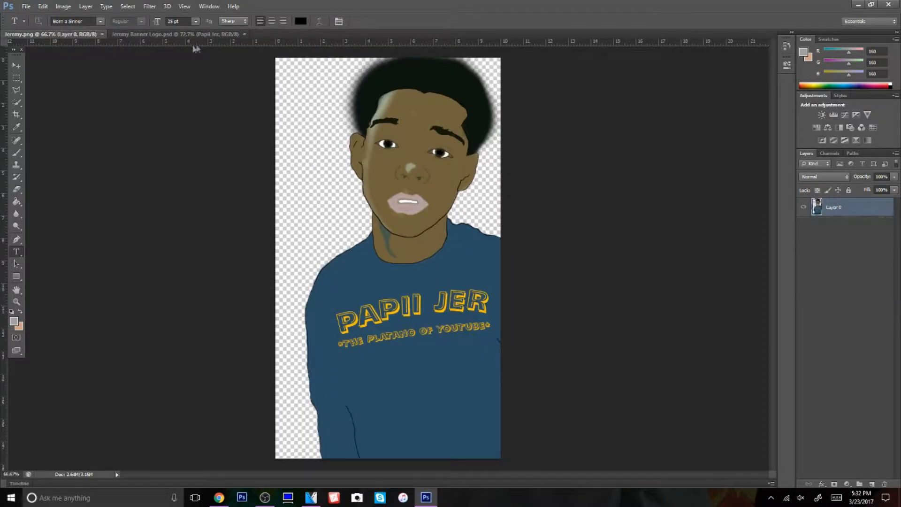
click(216, 33)
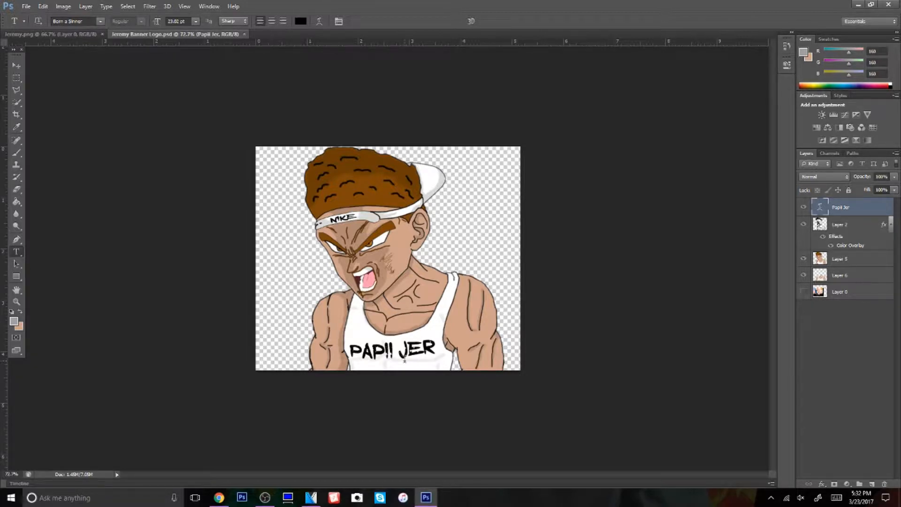
Switch to Chrome and search Google Images for "youtube banner template"
click(219, 498)
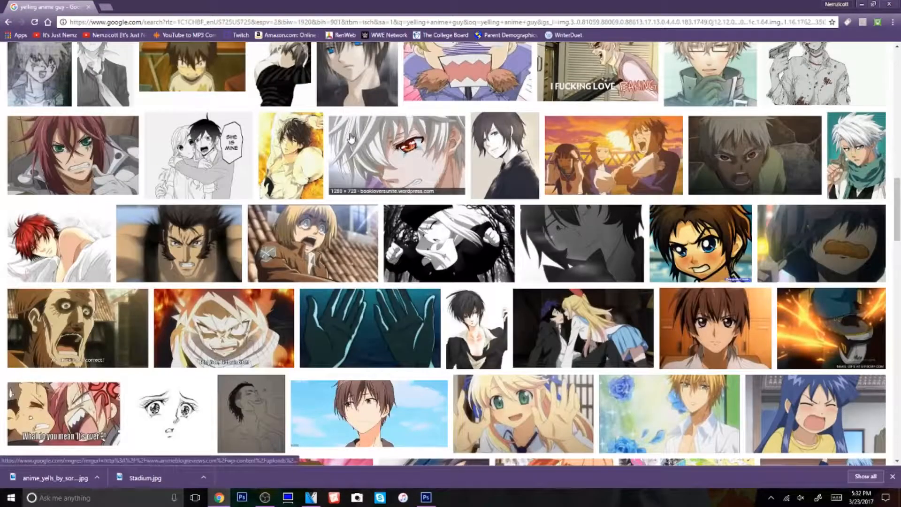
scroll(351, 138, up, 15)
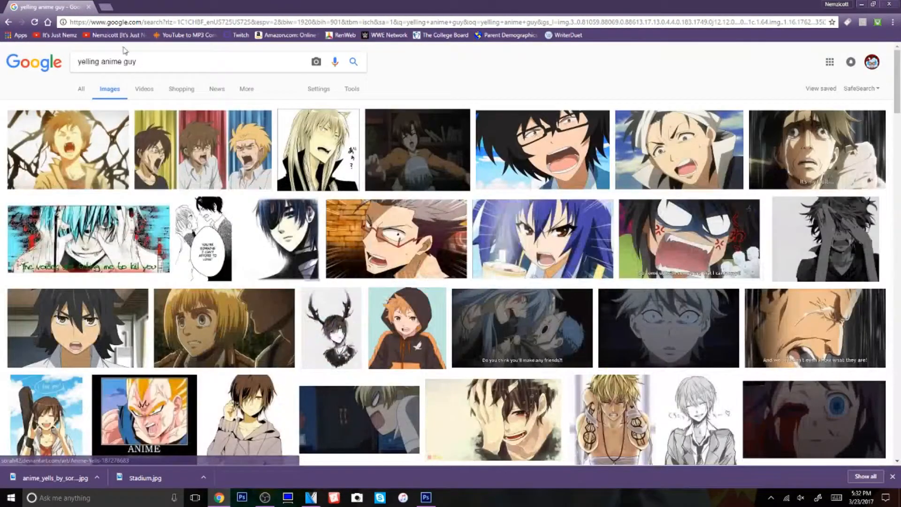
triple_click(165, 66)
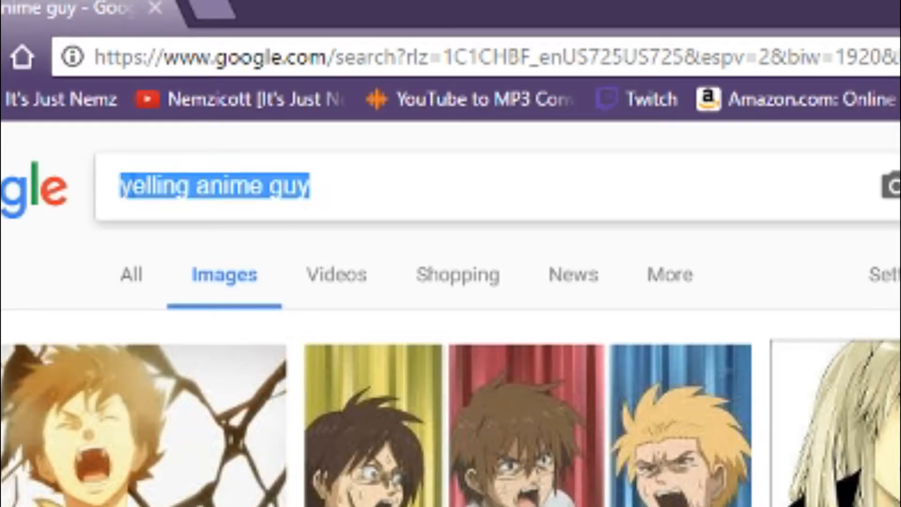
text(youtu)
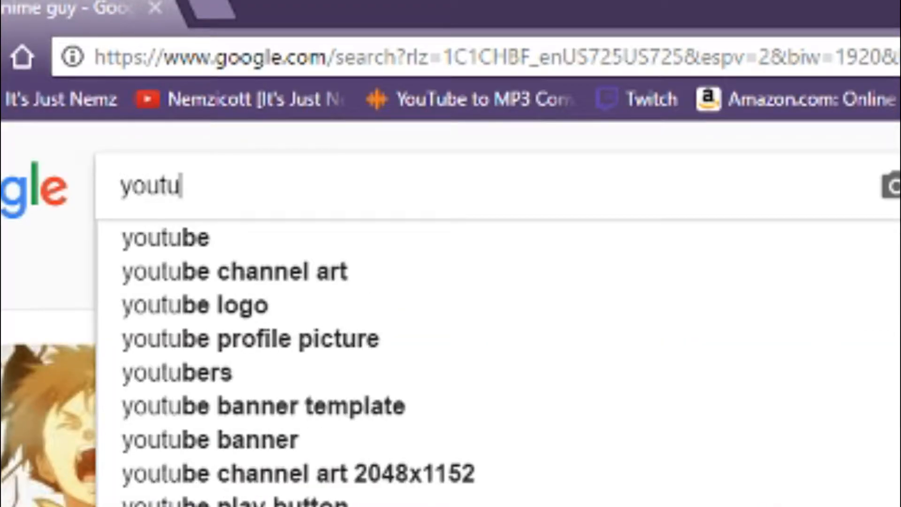
text(be banner)
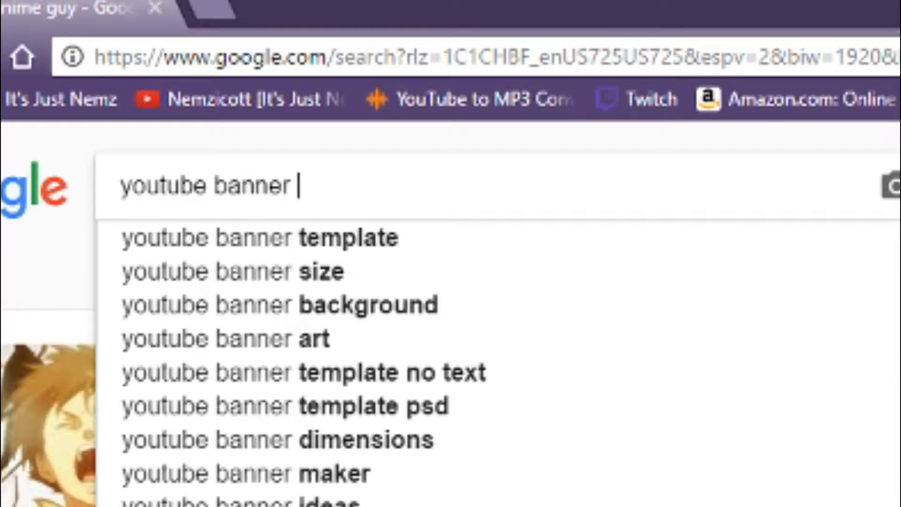
key(Down)
key(Return)
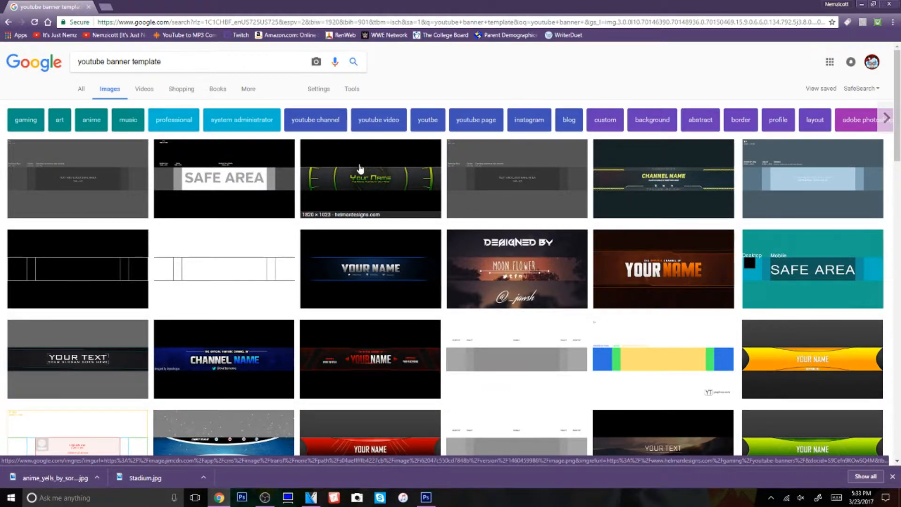
Browse the banner template results and preview the green "Your Name" and the "Moon Flower" designs
click(361, 172)
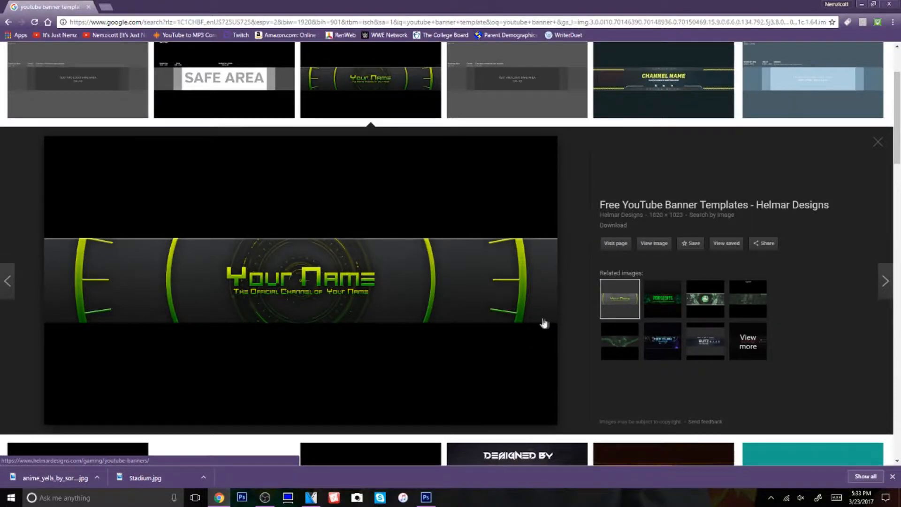
scroll(543, 322, down, 7)
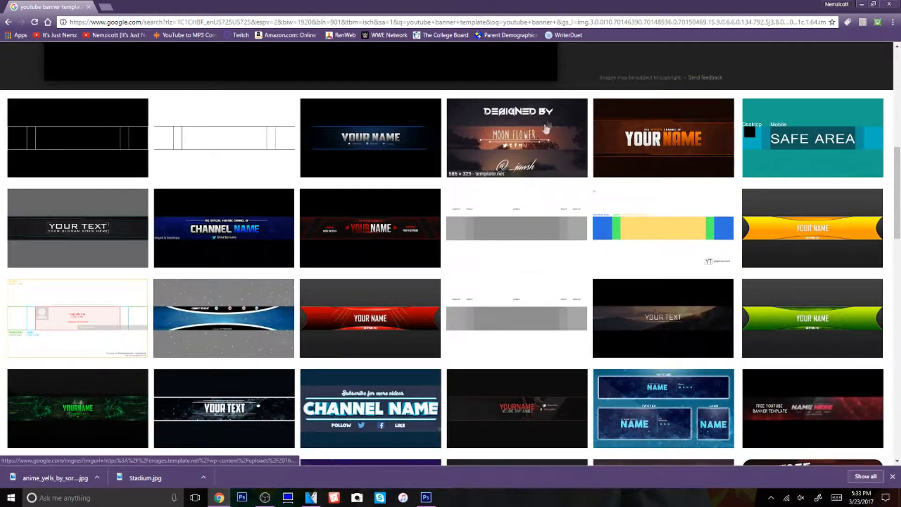
scroll(367, 199, down, 11)
click(367, 197)
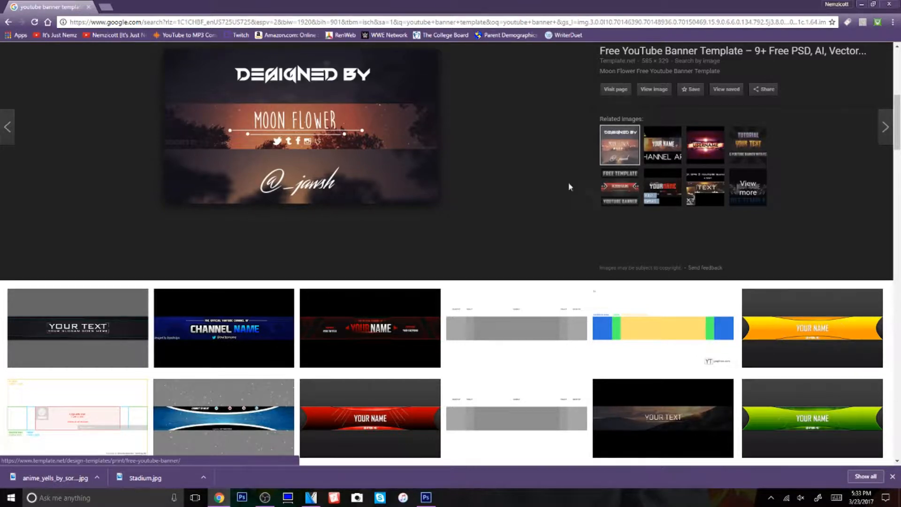
scroll(591, 195, up, 6)
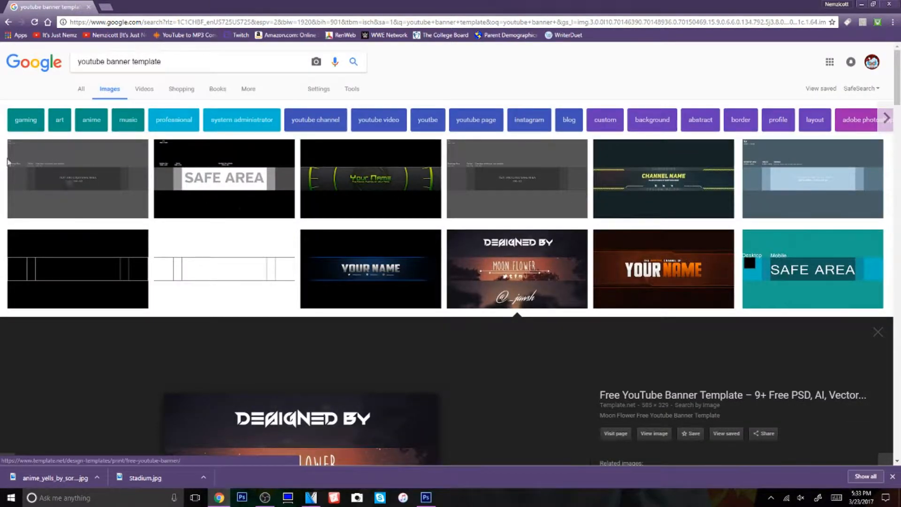
Save the gray 2560 x 1440 template marked "Text and Logo Safe Area" to the Desktop as a JPEG under its suggested name
click(80, 177)
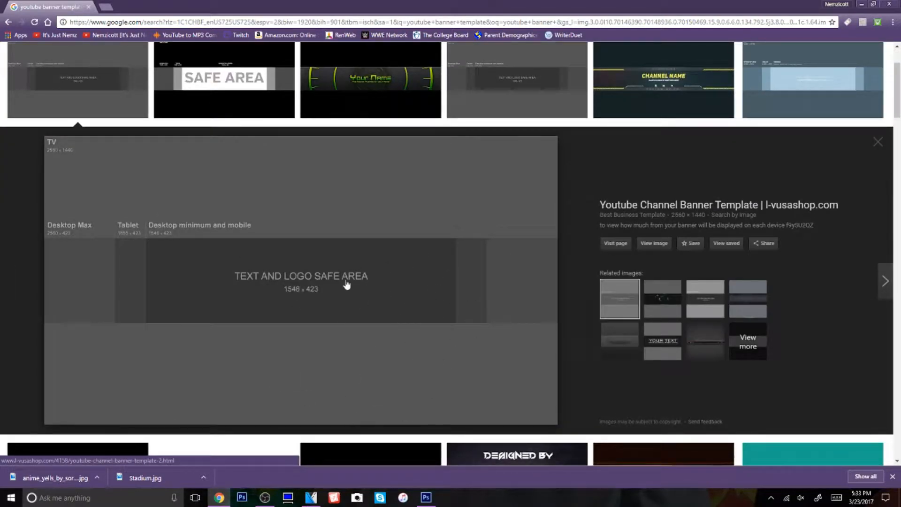
right_click(272, 247)
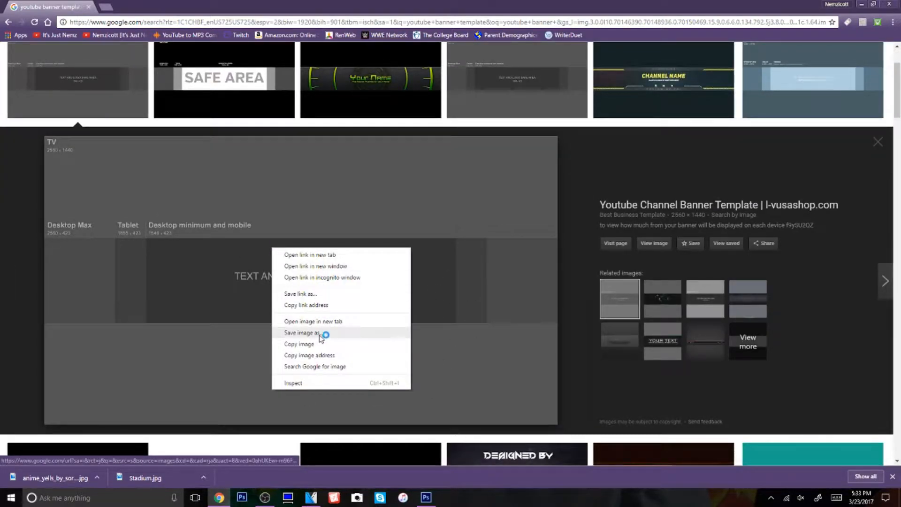
click(300, 333)
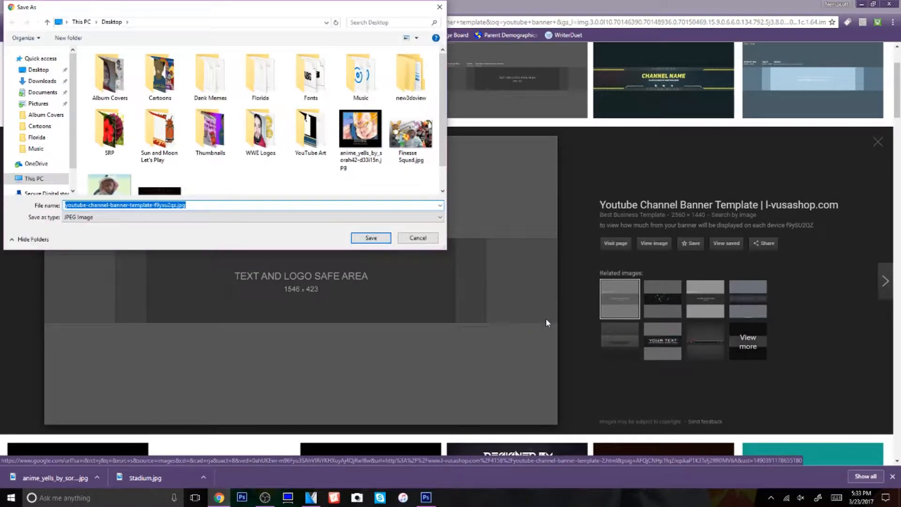
click(371, 238)
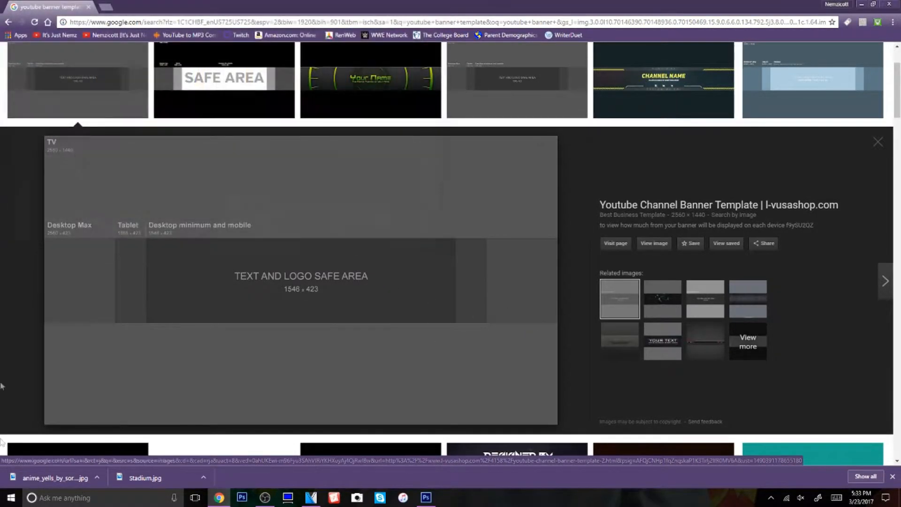
Search Google Images for "instagram logo png"
scroll(646, 331, up, 1)
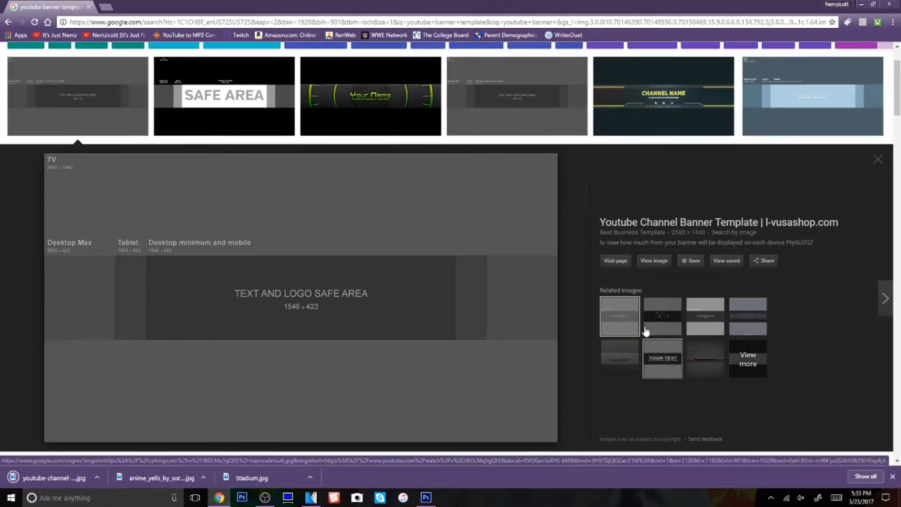
scroll(646, 332, up, 2)
drag(198, 62, 64, 46)
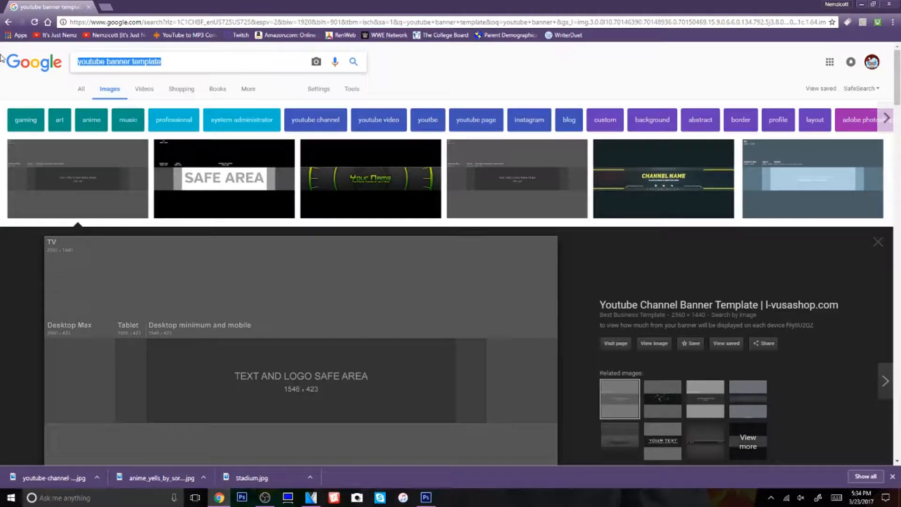
text(inst)
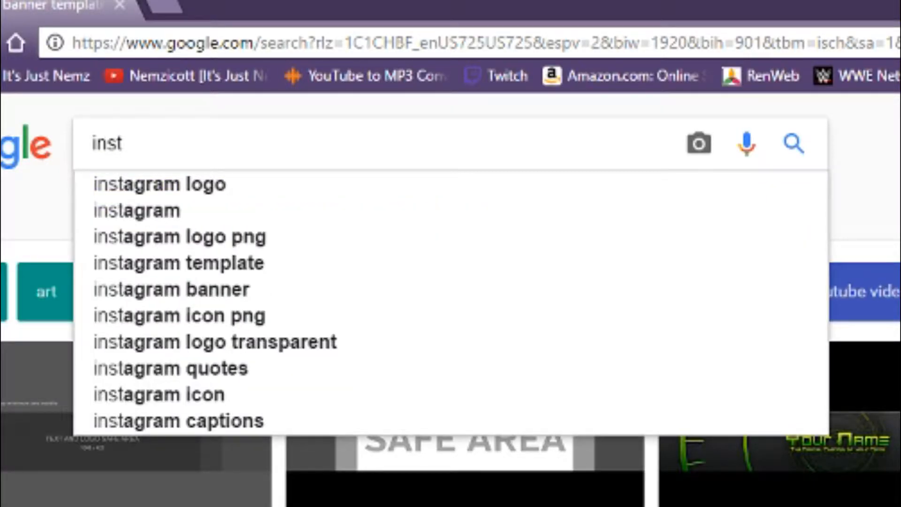
key(Down)
key(Down)
key(Down)
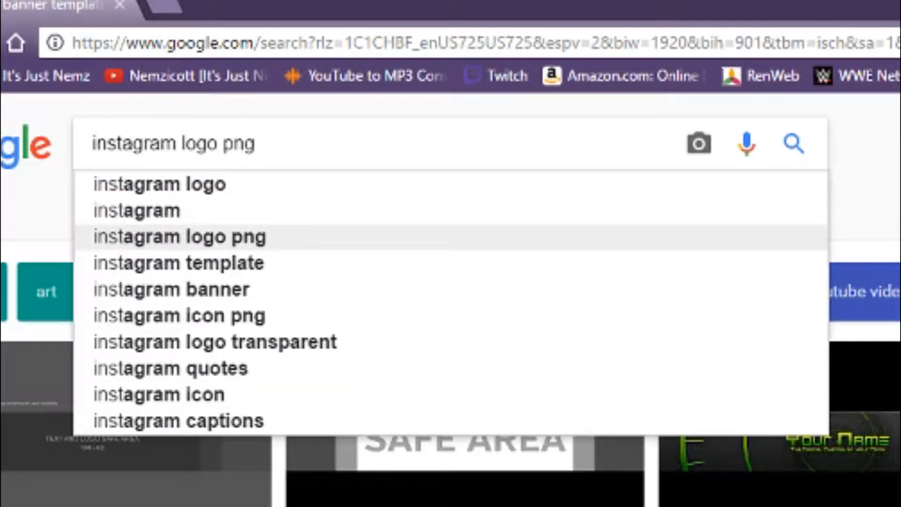
key(Return)
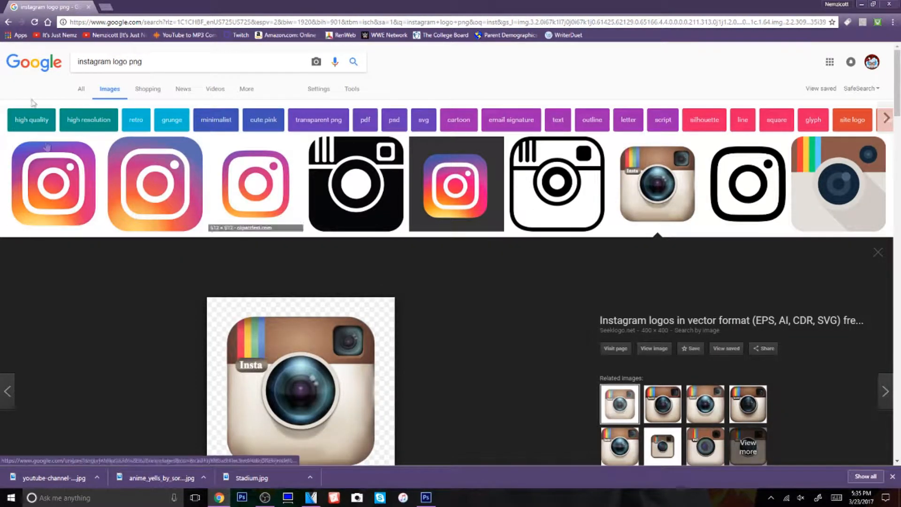
Save the previewed retro camera Instagram logo to the Desktop as "Instagram Logo" in PNG format
scroll(321, 390, down, 4)
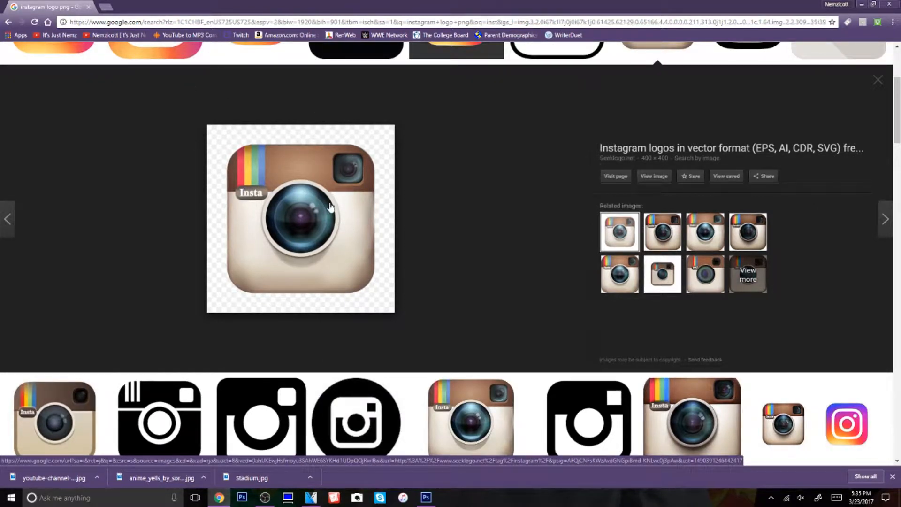
right_click(299, 231)
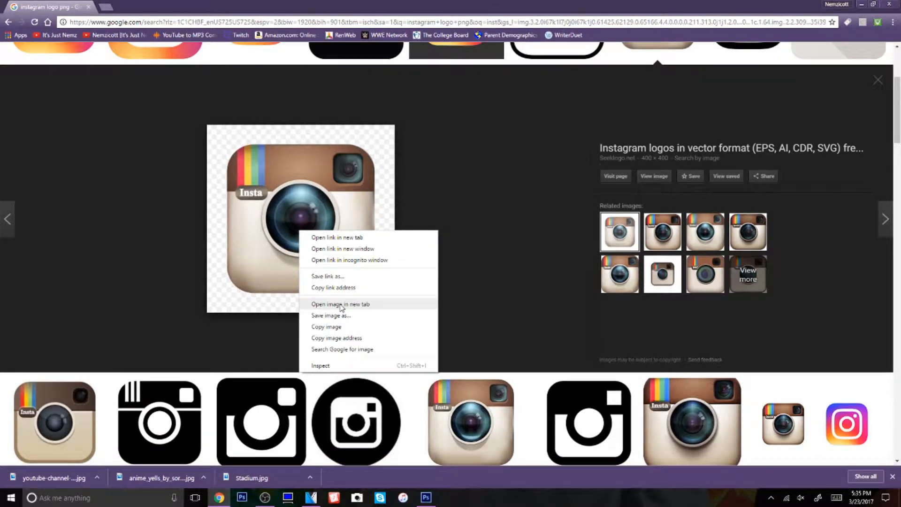
click(333, 316)
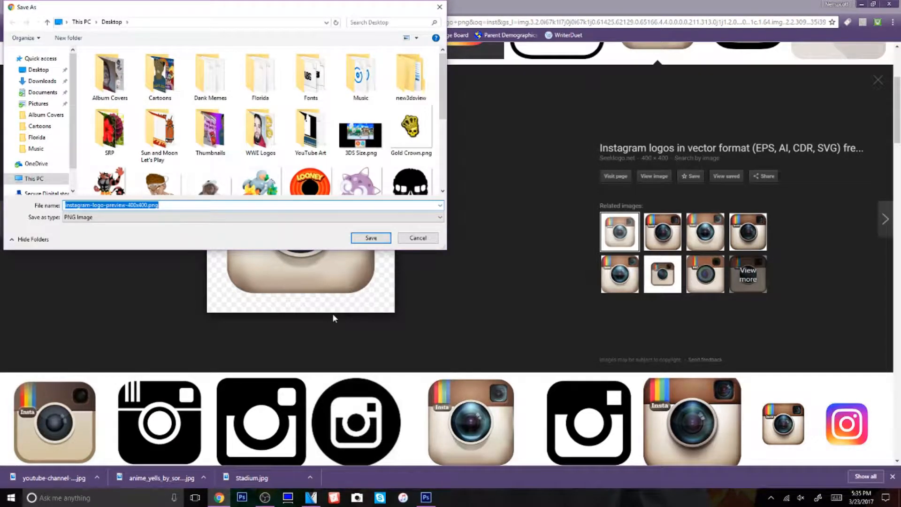
text(Ins)
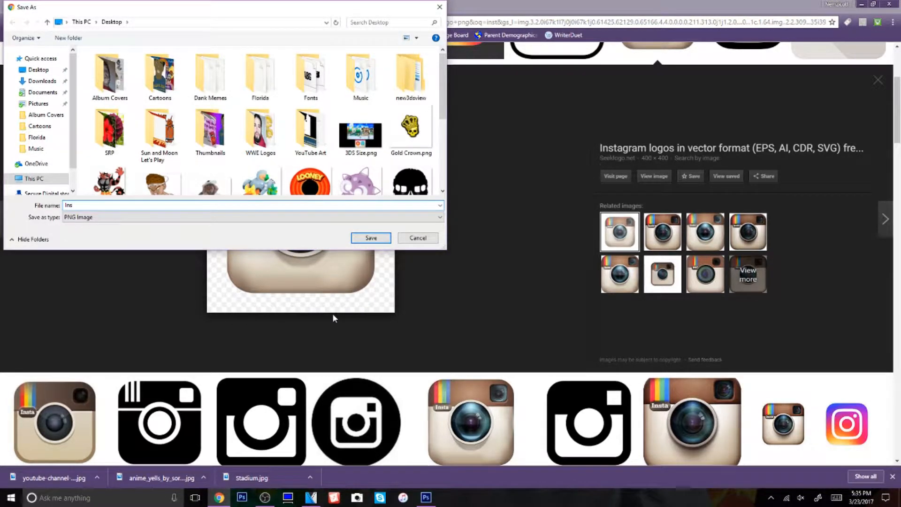
text(tagram Logo)
key(Return)
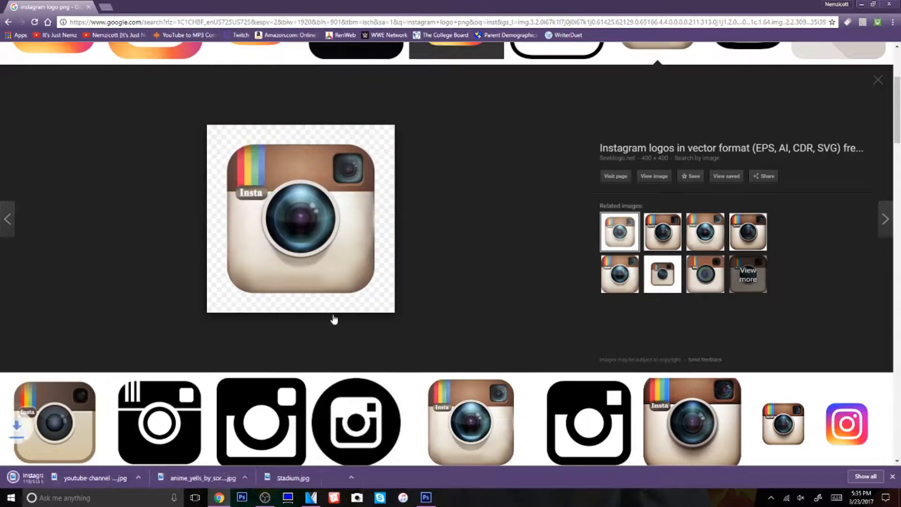
Search Google Images for "snapchat logo png"
scroll(395, 291, up, 4)
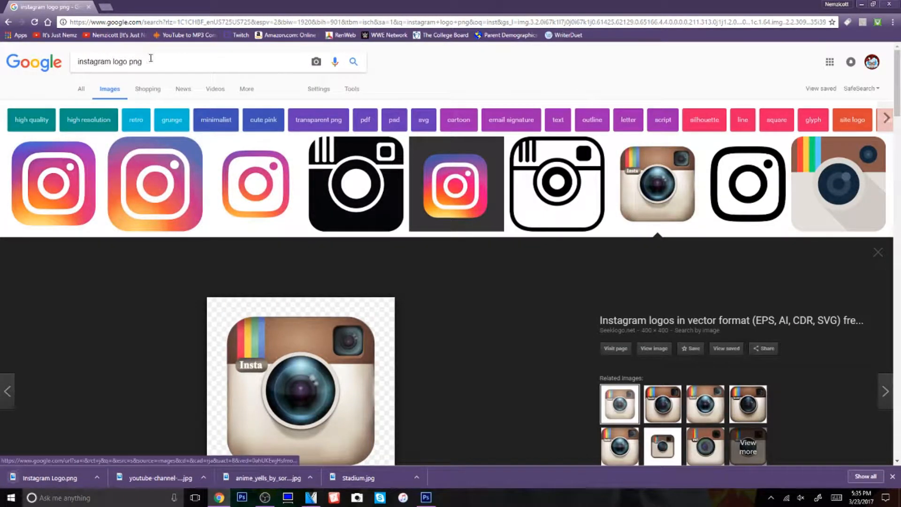
double_click(109, 62)
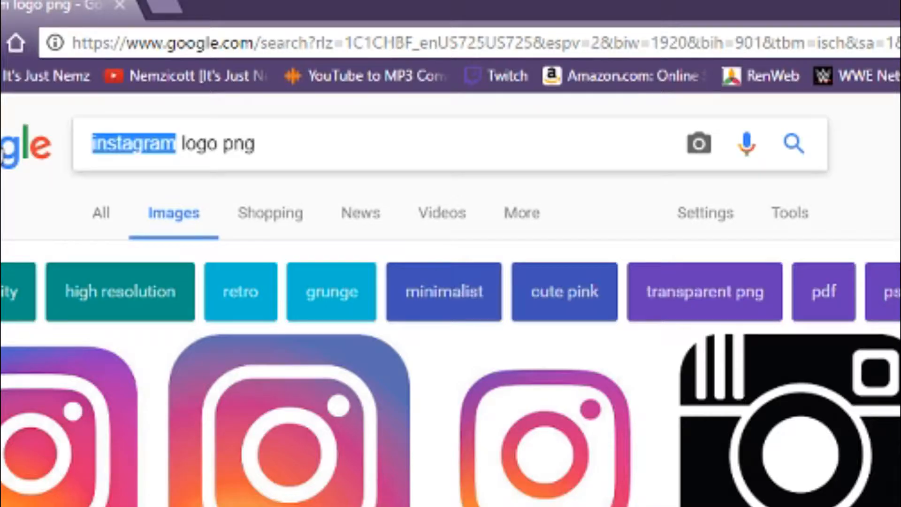
text(sna)
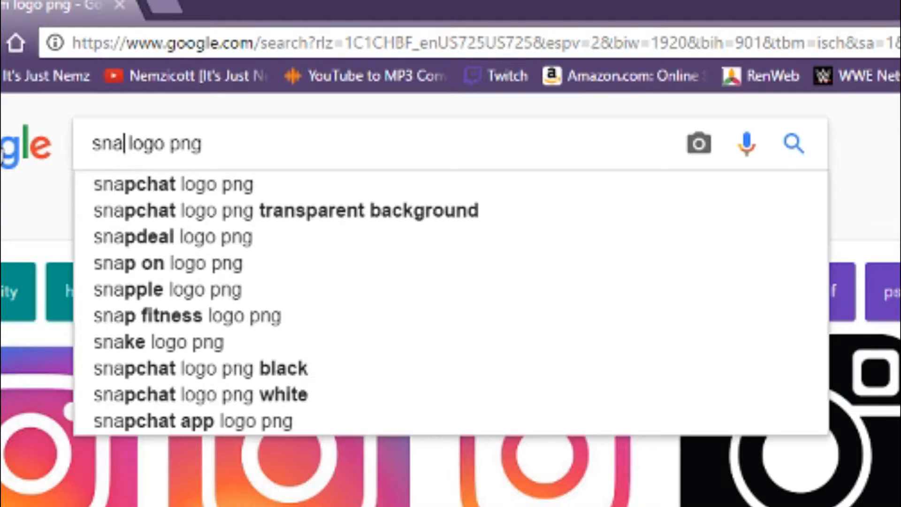
text(pchat)
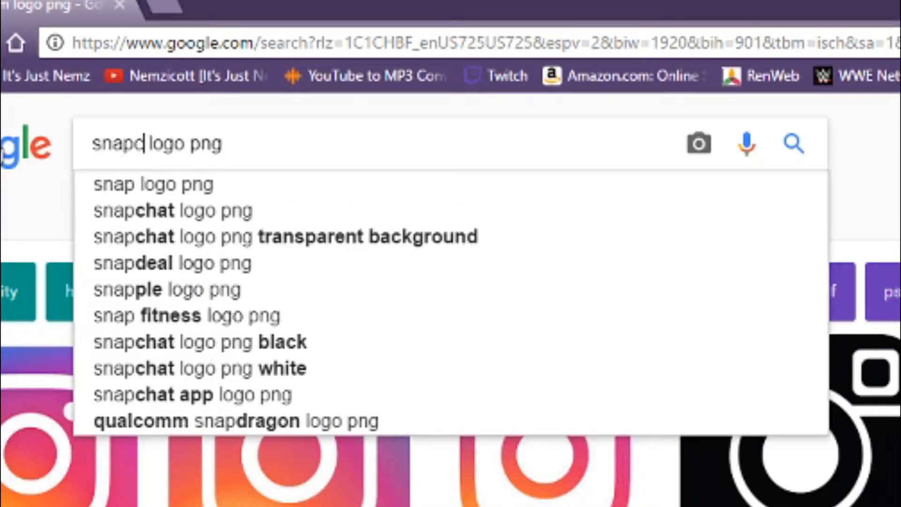
key(Return)
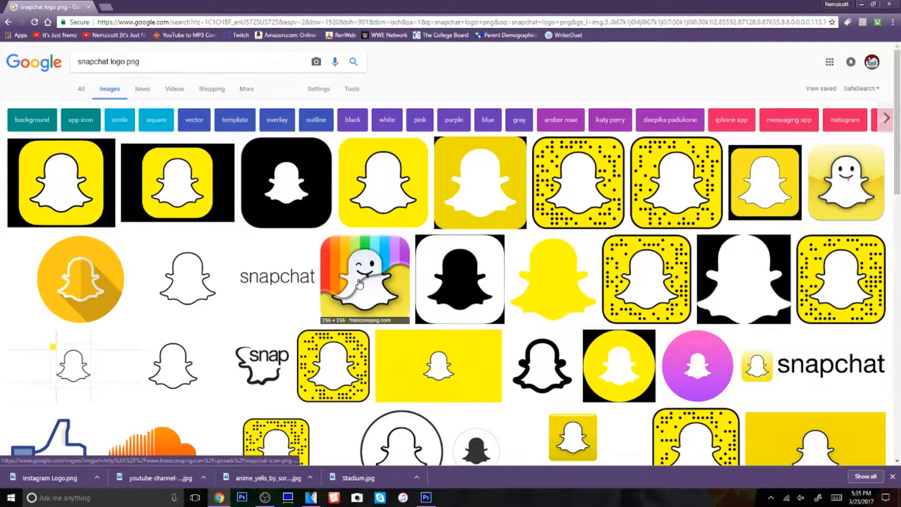
Save the 256 x 256 rainbow Snapchat ghost logo to the Desktop as "Snapchat" in PNG format
click(390, 283)
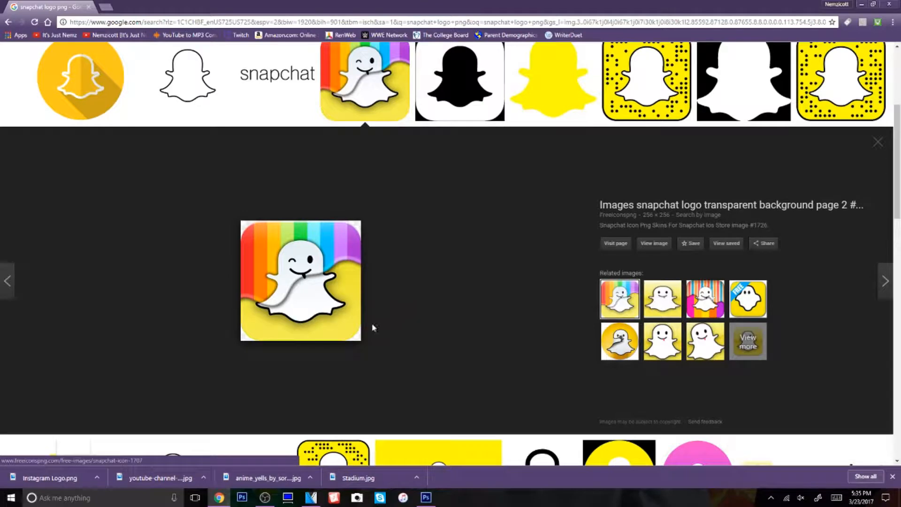
right_click(265, 313)
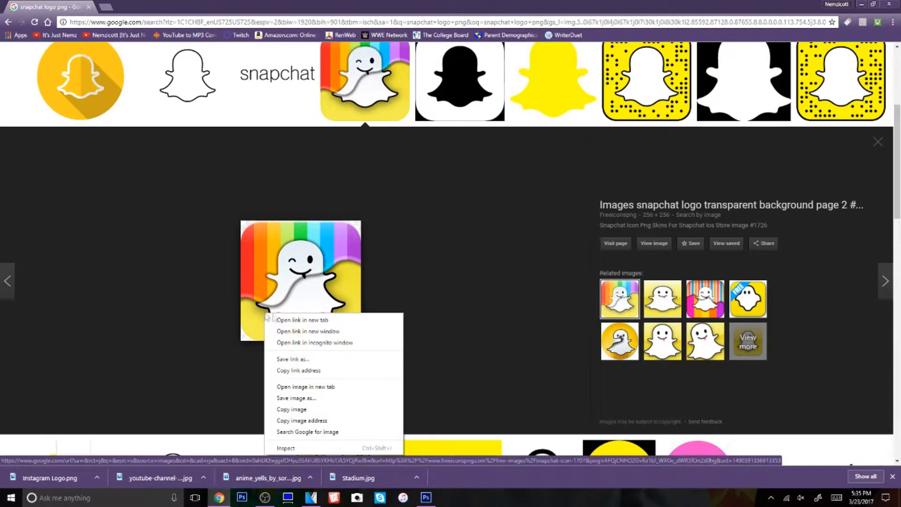
click(309, 399)
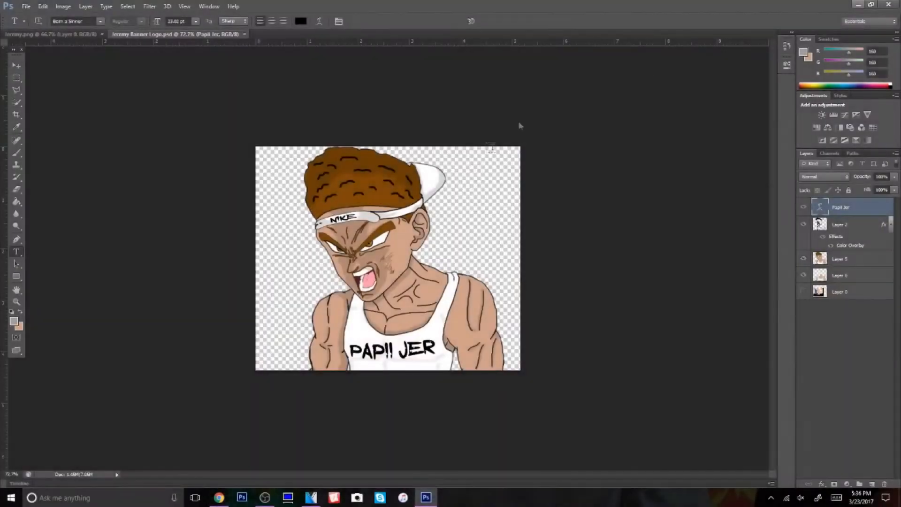
click(26, 6)
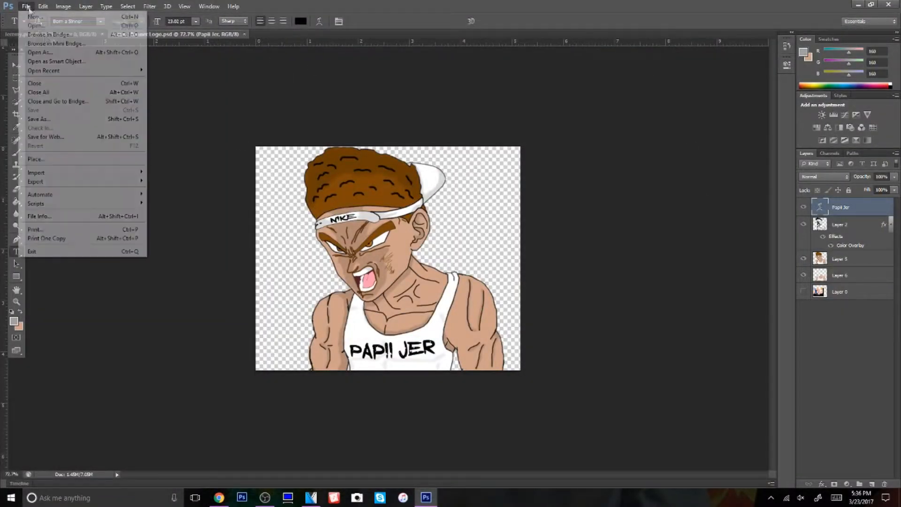
click(52, 26)
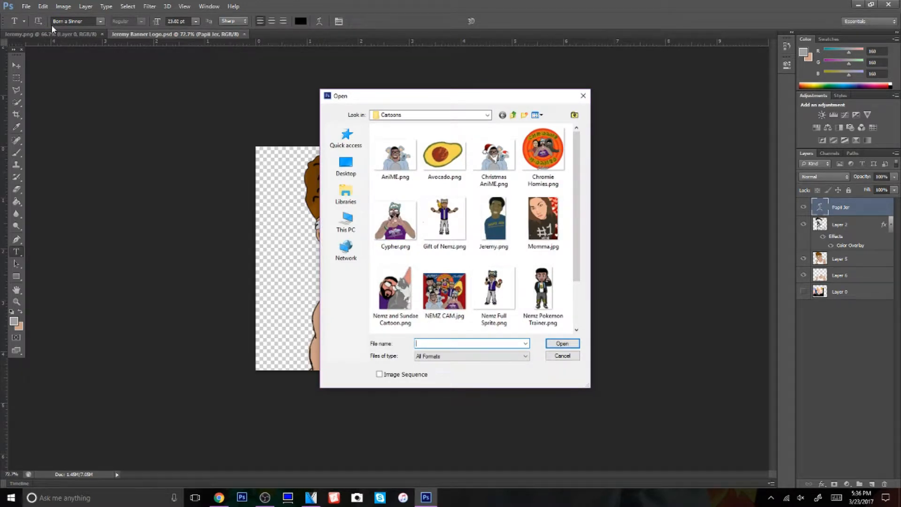
click(583, 95)
click(26, 6)
click(52, 25)
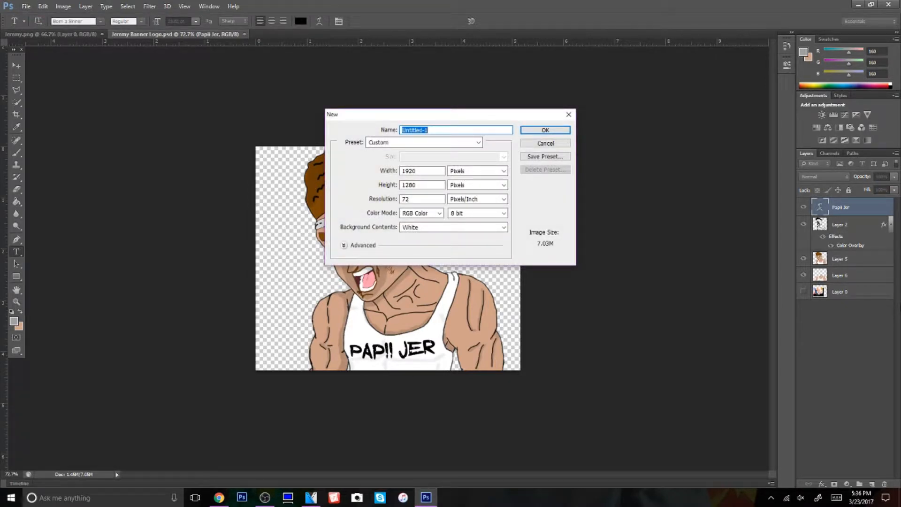
click(569, 116)
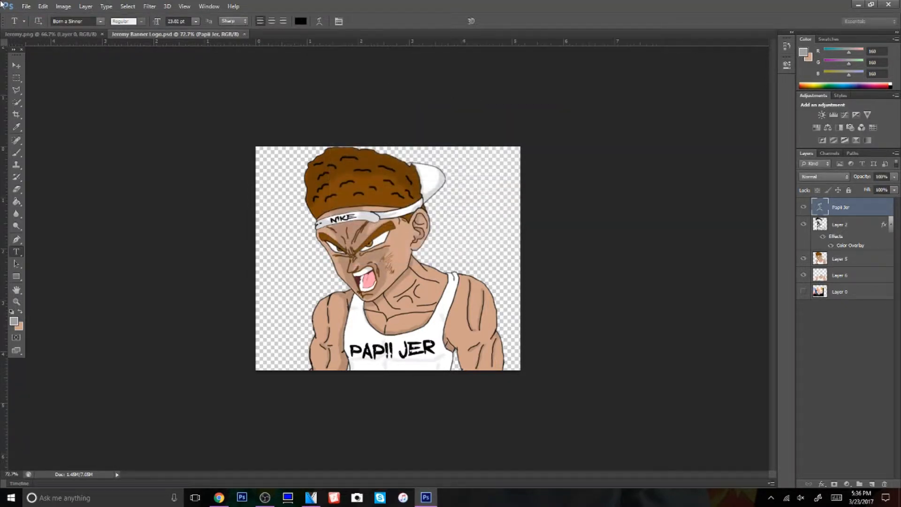
Open the saved youtube-channel-banner template JPEG from the Desktop in Photoshop
click(25, 6)
click(35, 25)
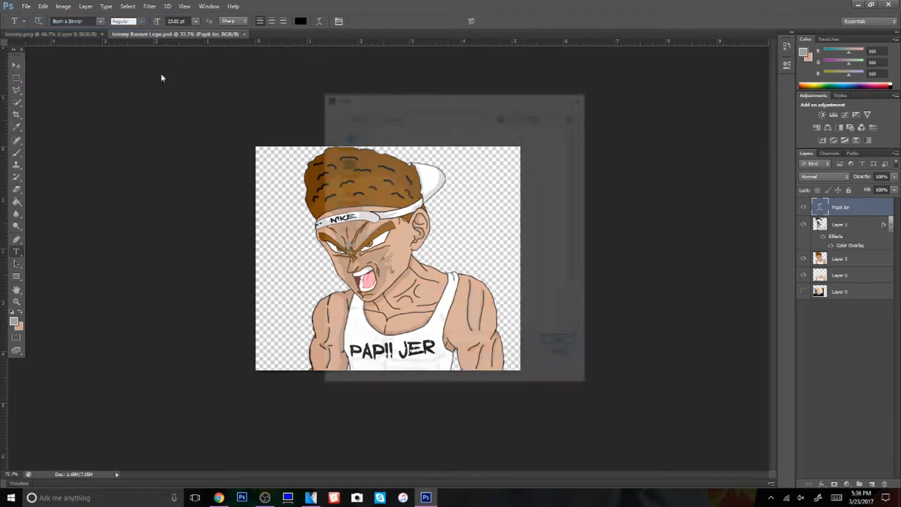
click(335, 170)
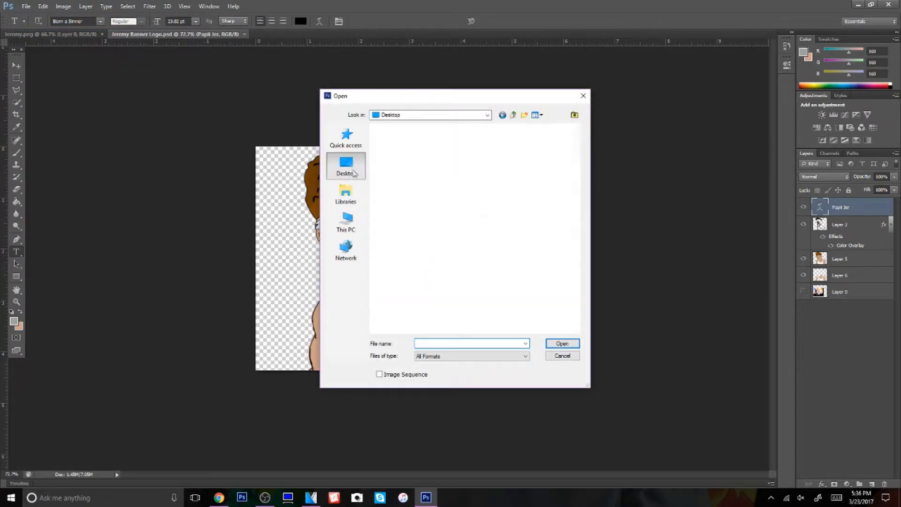
scroll(430, 251, down, 3)
scroll(430, 251, up, 3)
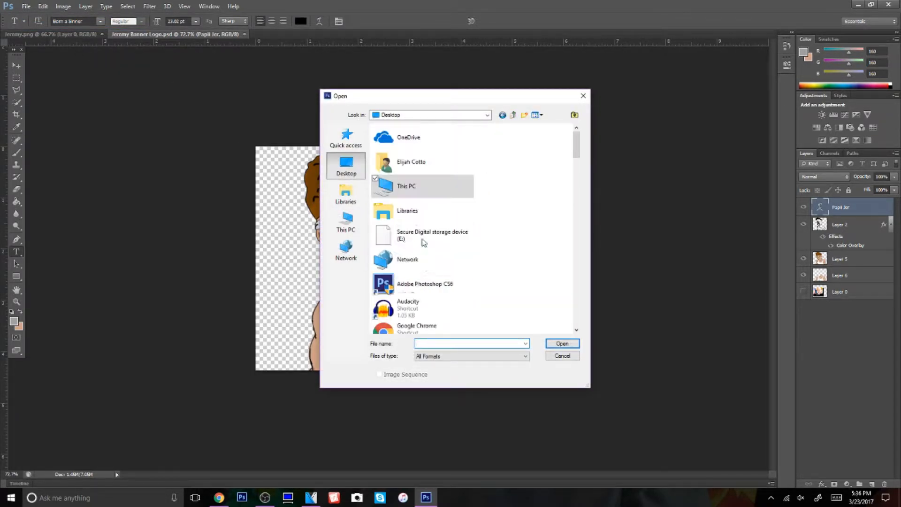
scroll(464, 277, down, 15)
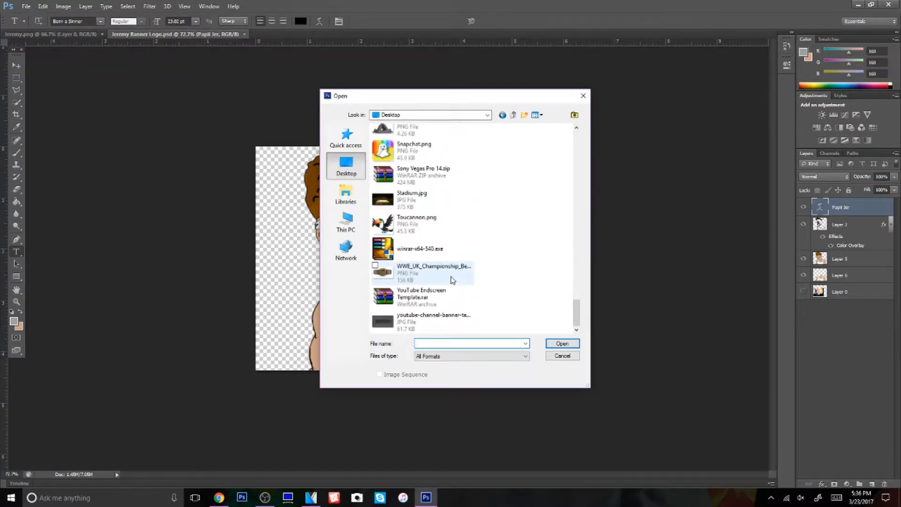
double_click(432, 320)
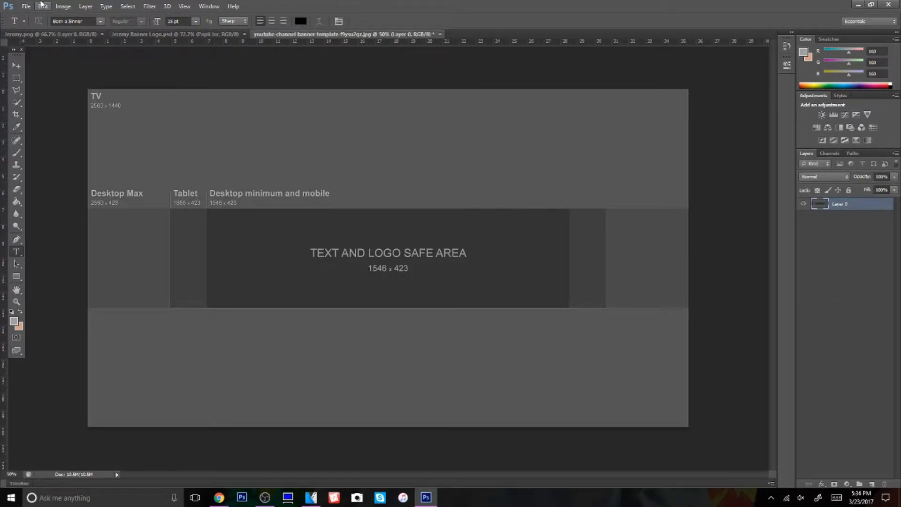
Place Stadium.jpg from the Desktop into the banner template document
click(26, 6)
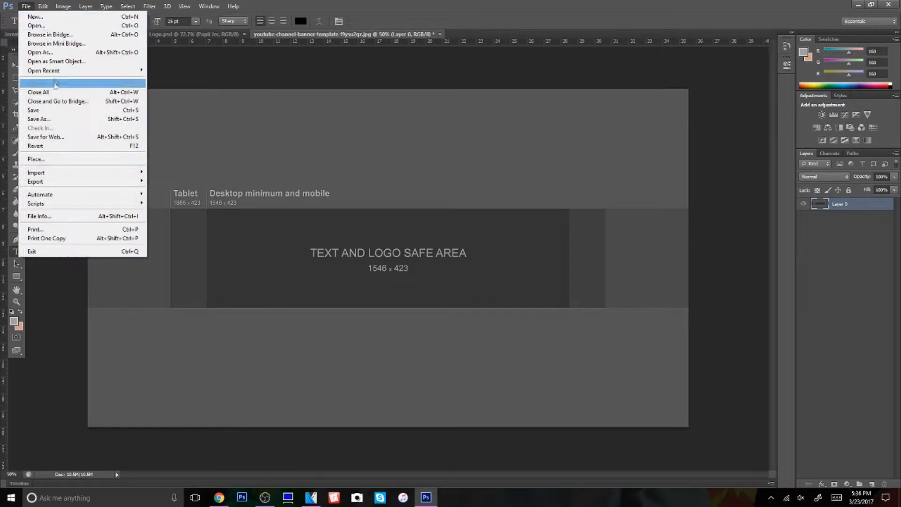
click(80, 160)
scroll(464, 251, down, 3)
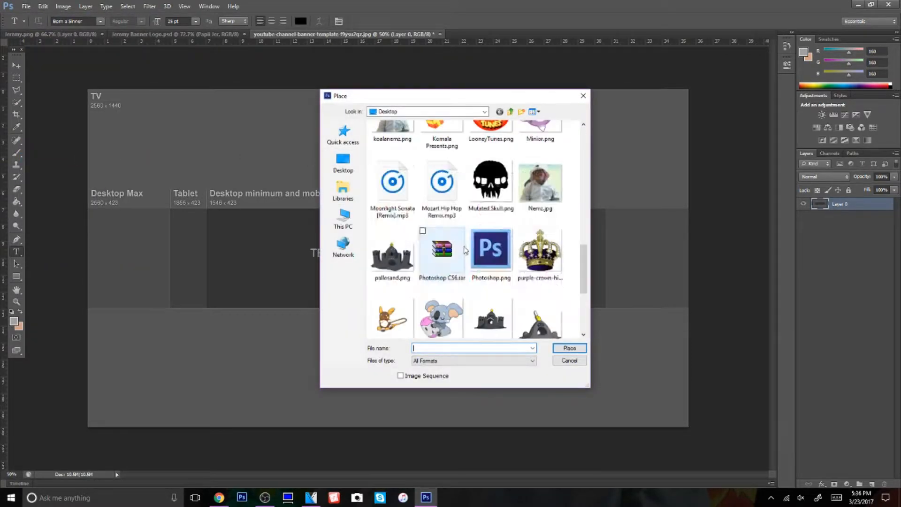
scroll(465, 250, down, 3)
scroll(472, 248, up, 15)
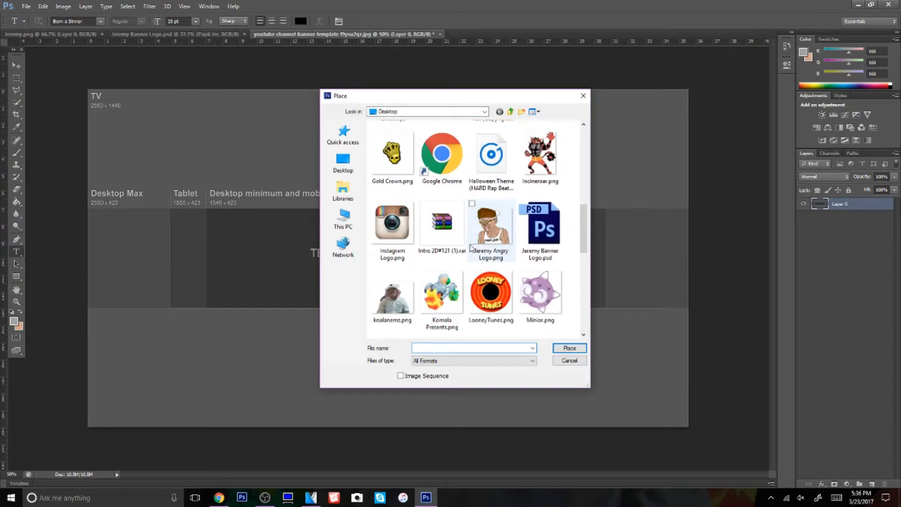
scroll(472, 245, down, 15)
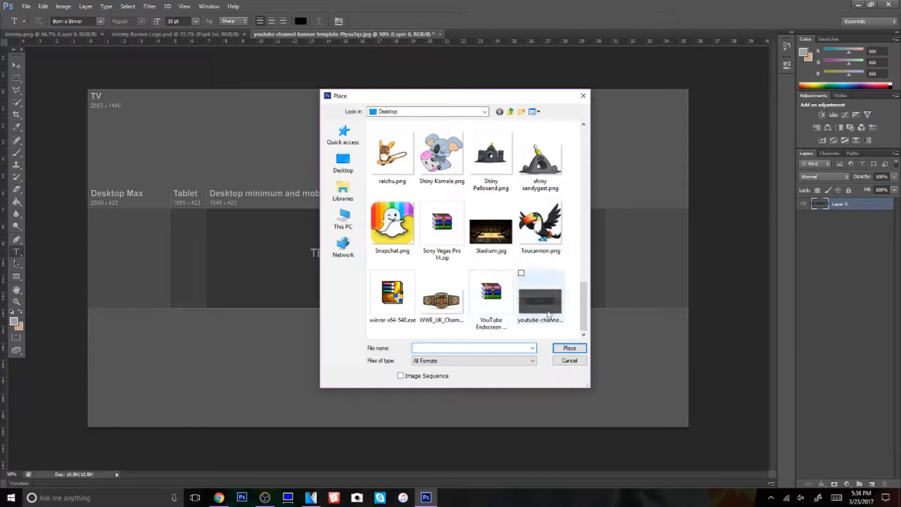
scroll(532, 314, up, 15)
scroll(476, 244, down, 13)
scroll(477, 244, up, 4)
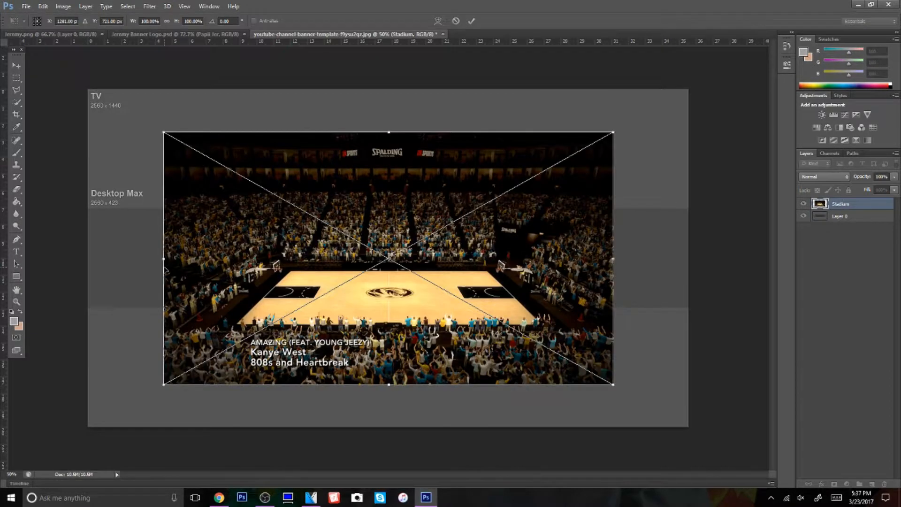
Stretch the placed stadium image to the template's full width, increase its height, shift it slightly down and commit the placement
drag(162, 259, 88, 259)
drag(613, 258, 688, 259)
drag(389, 132, 389, 101)
drag(416, 263, 416, 270)
click(472, 21)
key(t)
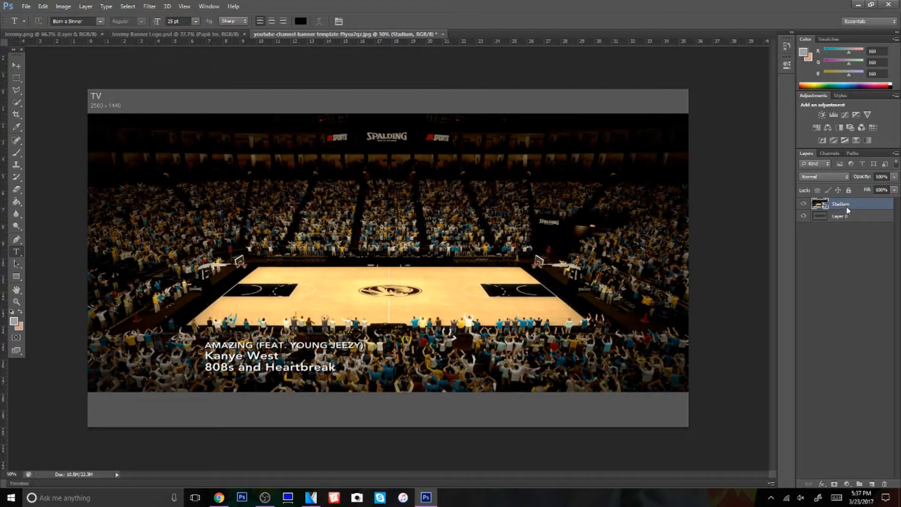
Rasterize the Stadium layer and move it below the template layer, Layer 0
right_click(848, 210)
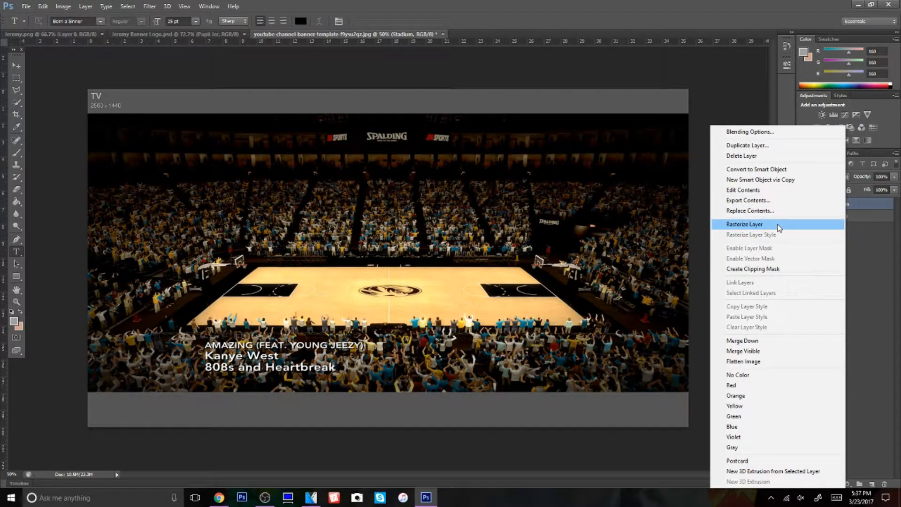
click(778, 227)
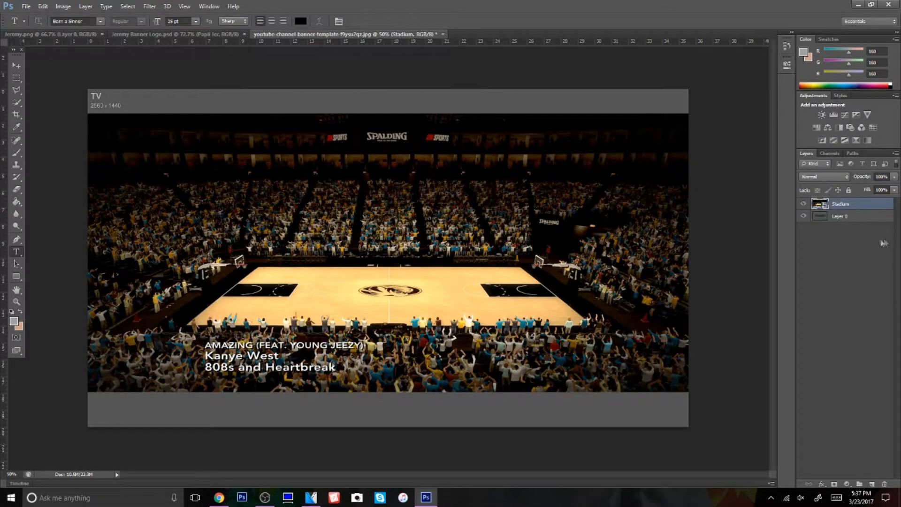
right_click(882, 211)
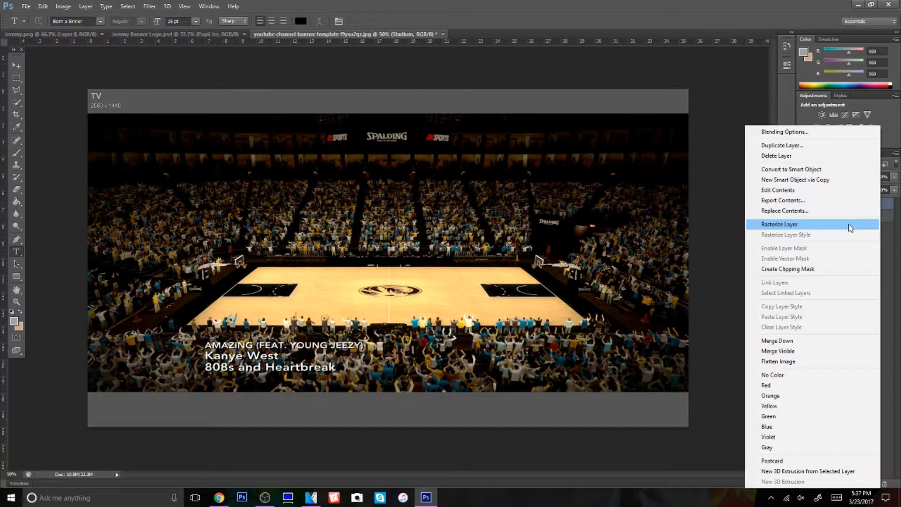
click(851, 228)
drag(850, 206, 852, 244)
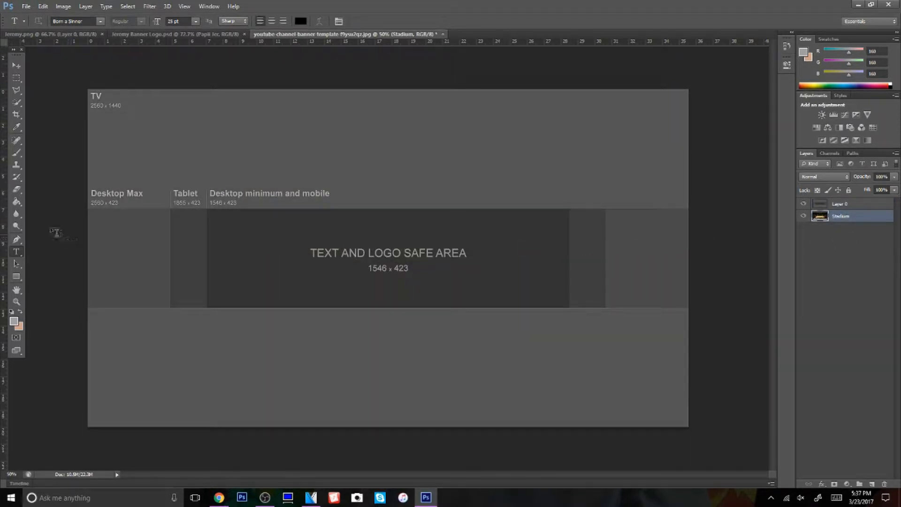
Marquee-select the template's full-width 2560 x 423 band and bring the Stadium layer back above Layer 0
click(17, 78)
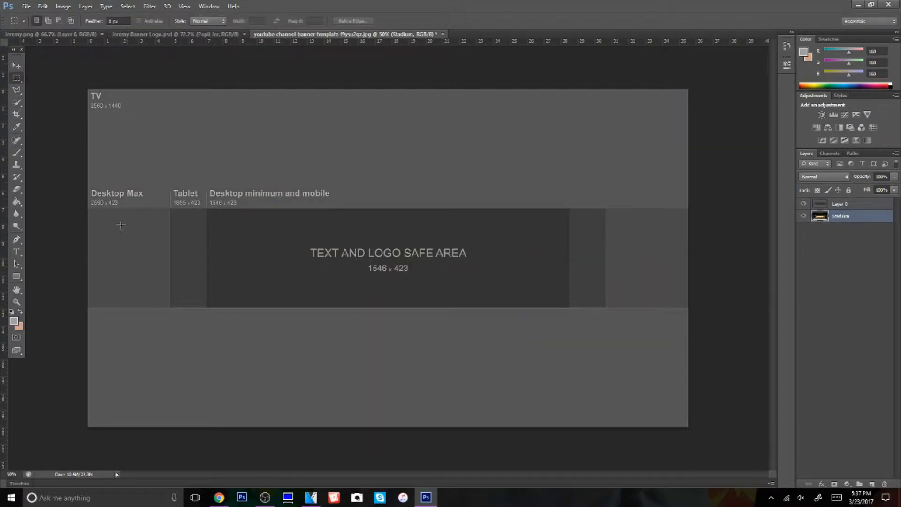
drag(86, 209, 719, 307)
key(ctrl+])
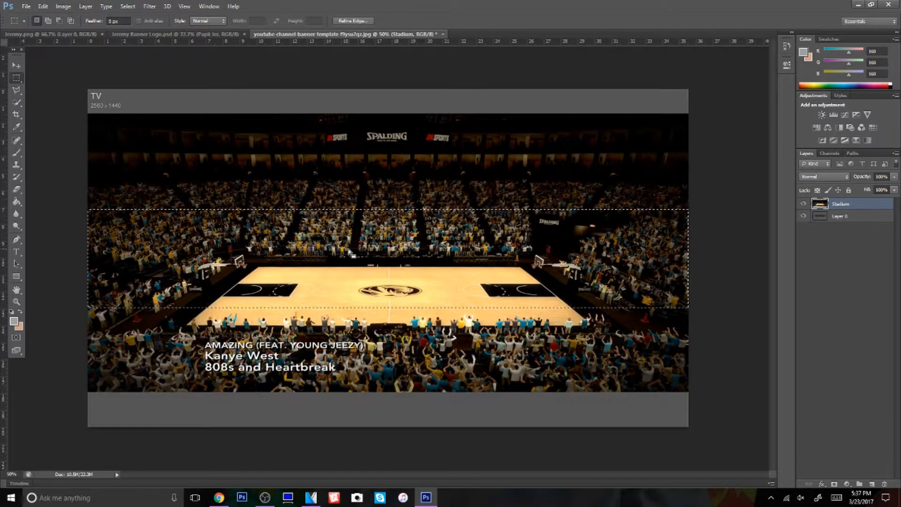
Invert the selection and delete the parts of the stadium image outside the 2560 x 423 band
right_click(202, 243)
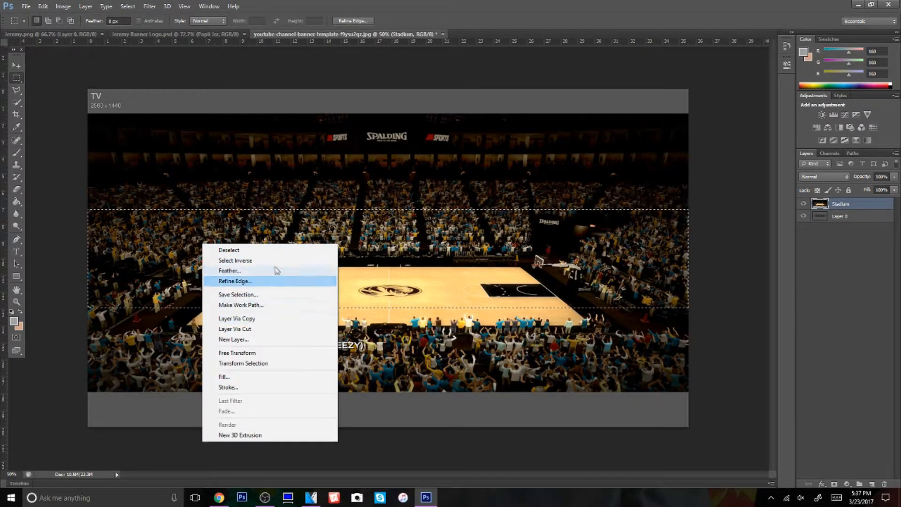
click(267, 260)
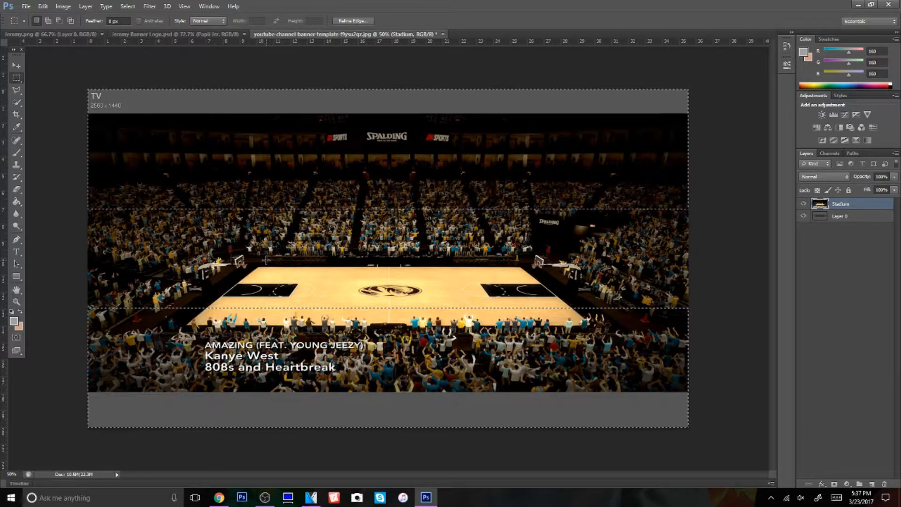
key(Delete)
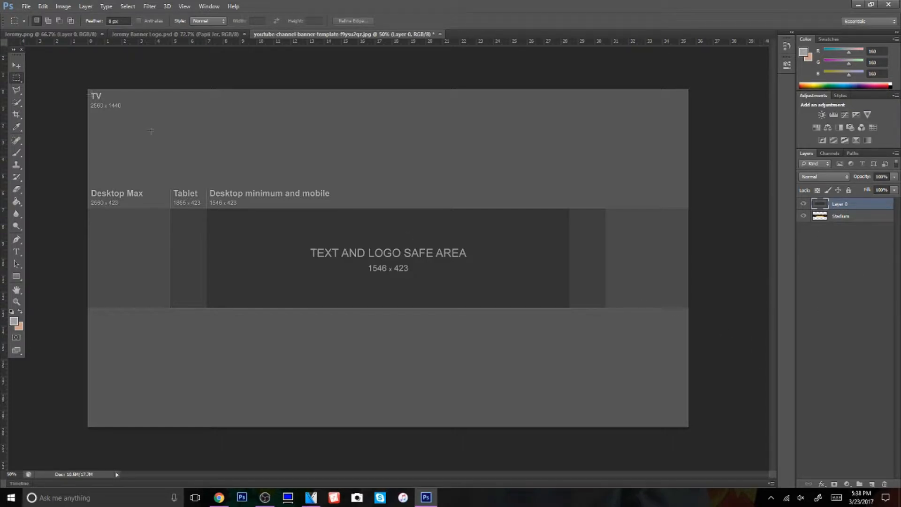
click(25, 6)
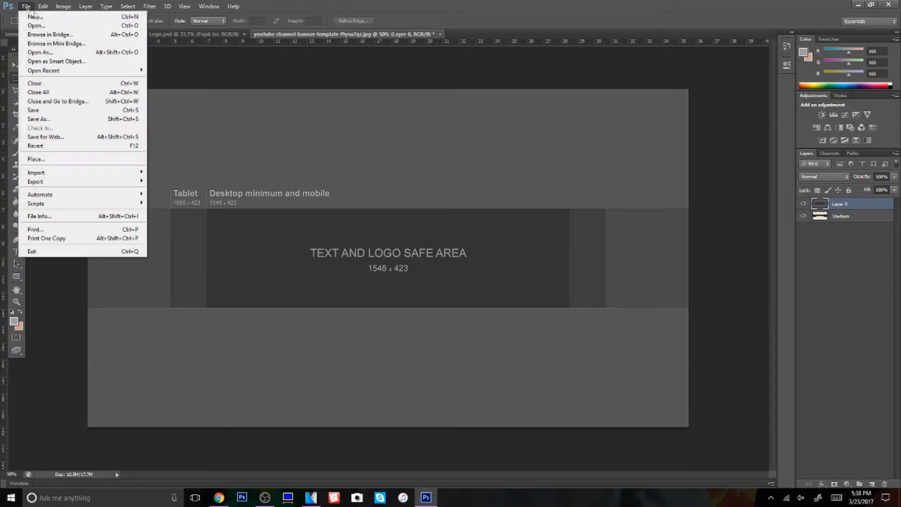
click(67, 27)
scroll(413, 261, down, 5)
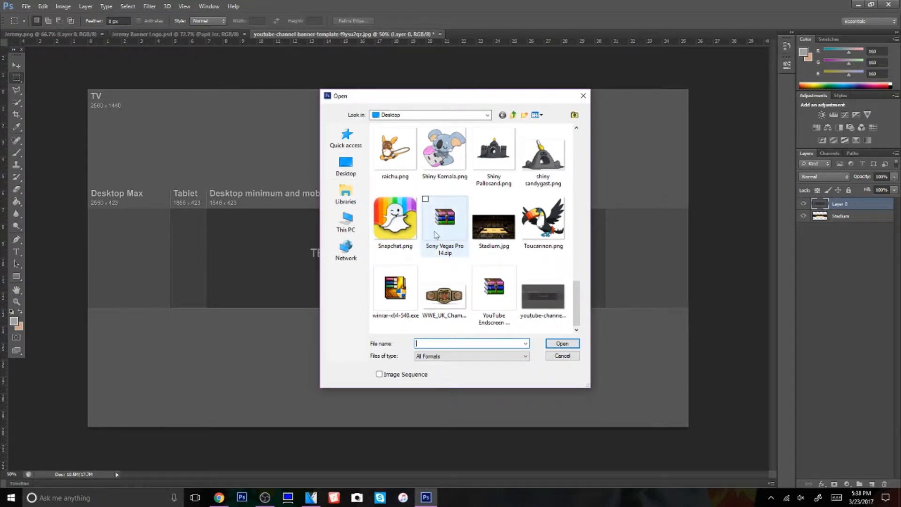
scroll(443, 257, up, 10)
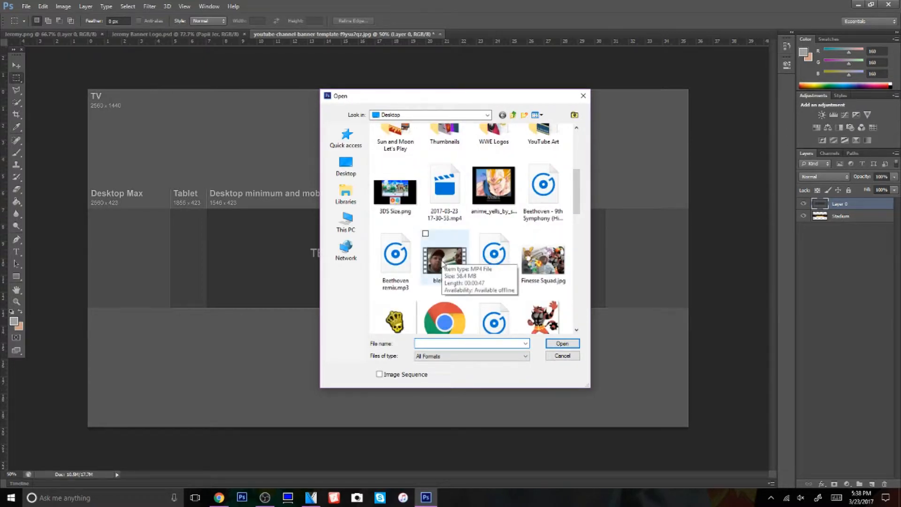
scroll(464, 281, down, 10)
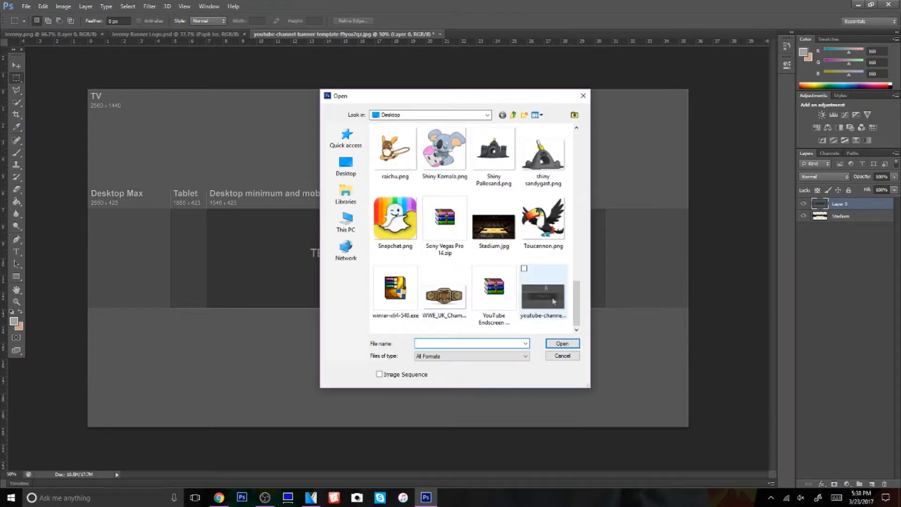
scroll(538, 272, up, 4)
double_click(494, 220)
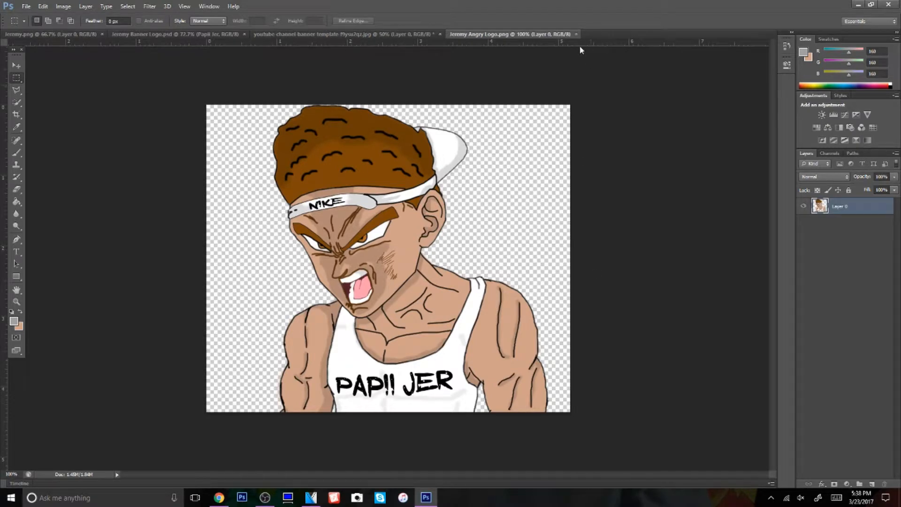
click(577, 34)
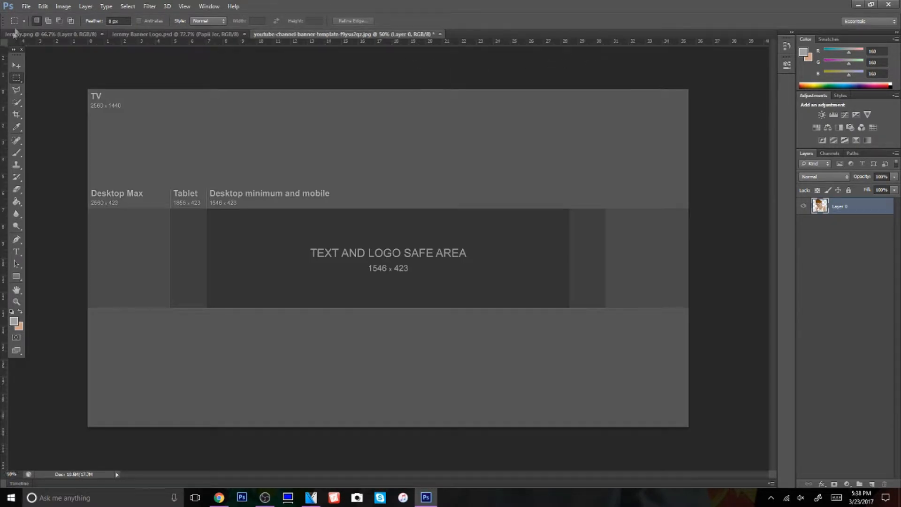
Place the Angry Logo PNG from the Desktop into the banner template as its own layer
click(26, 6)
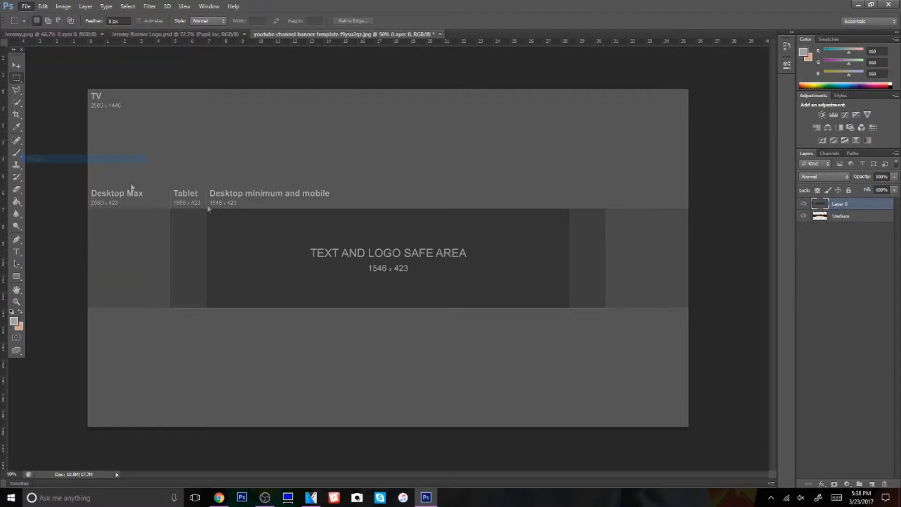
click(42, 159)
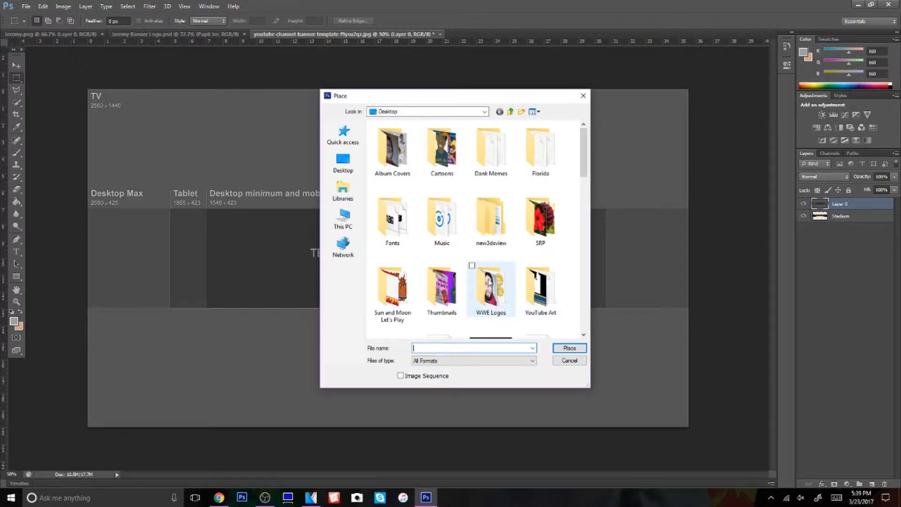
scroll(492, 277, down, 5)
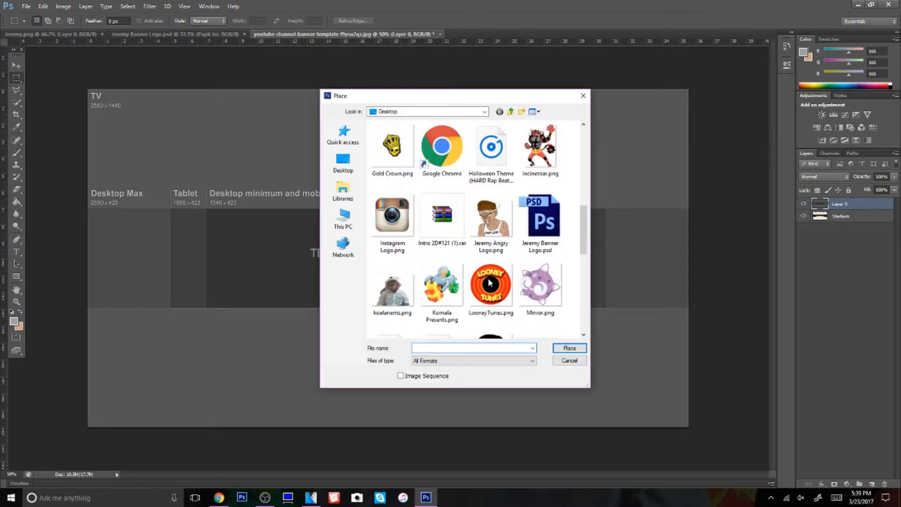
double_click(504, 229)
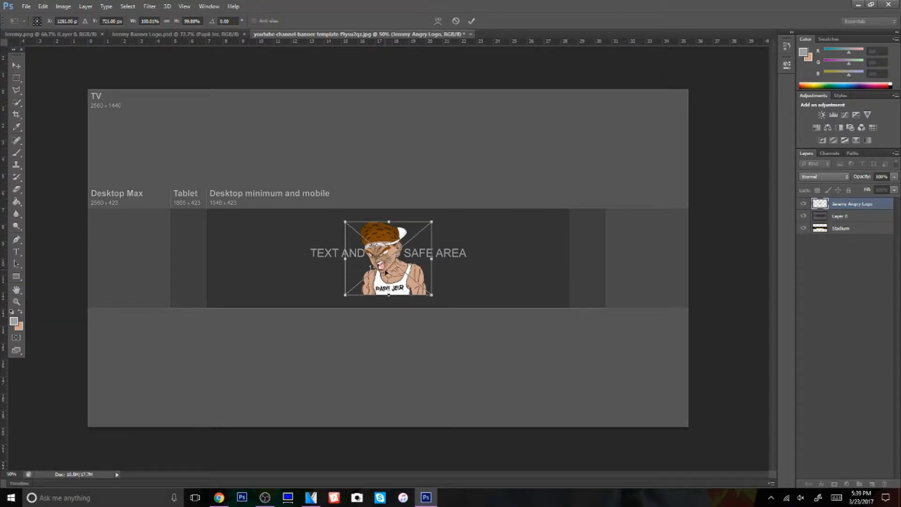
Scale the placed cartoon to about 134% to fill the band's height, position it at the safe area's right end and commit
drag(386, 277, 501, 284)
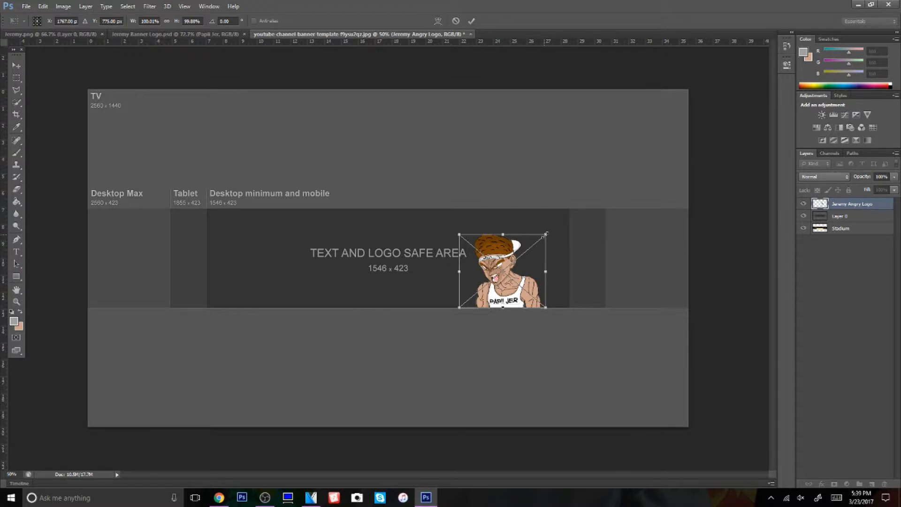
drag(546, 234, 572, 203)
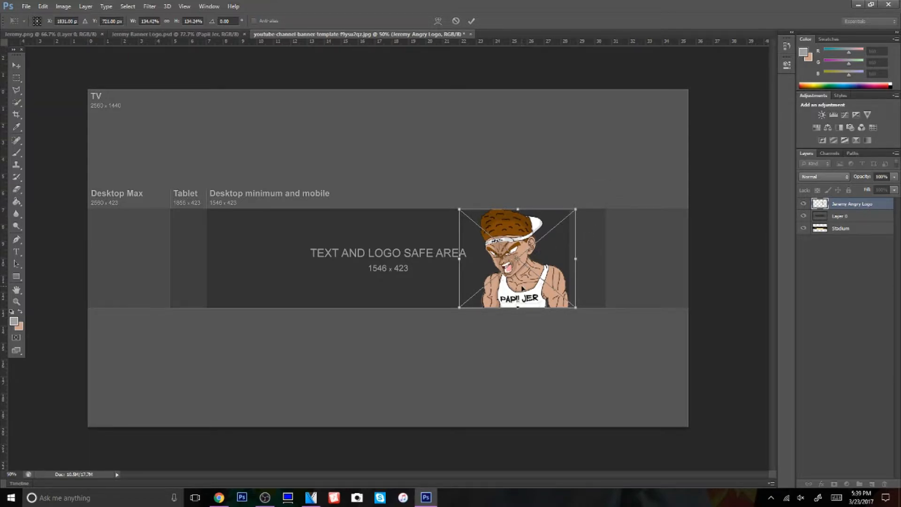
drag(524, 288, 527, 289)
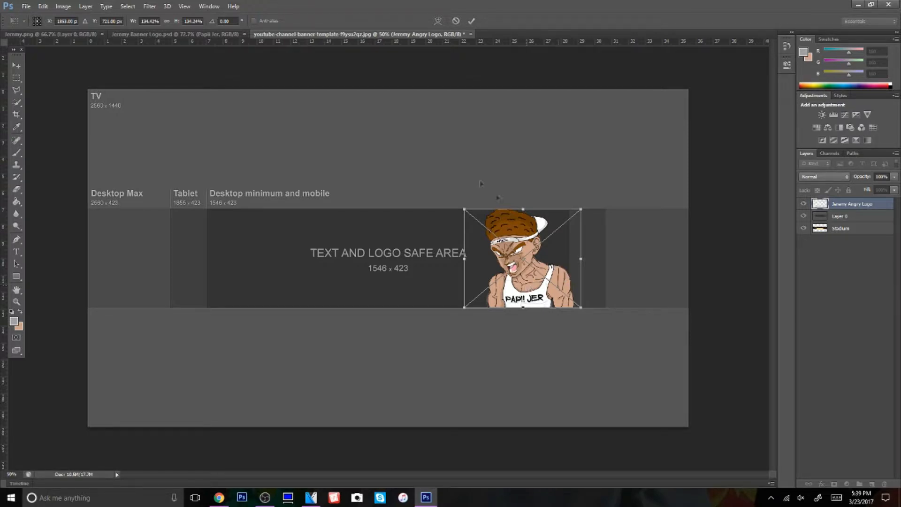
click(471, 21)
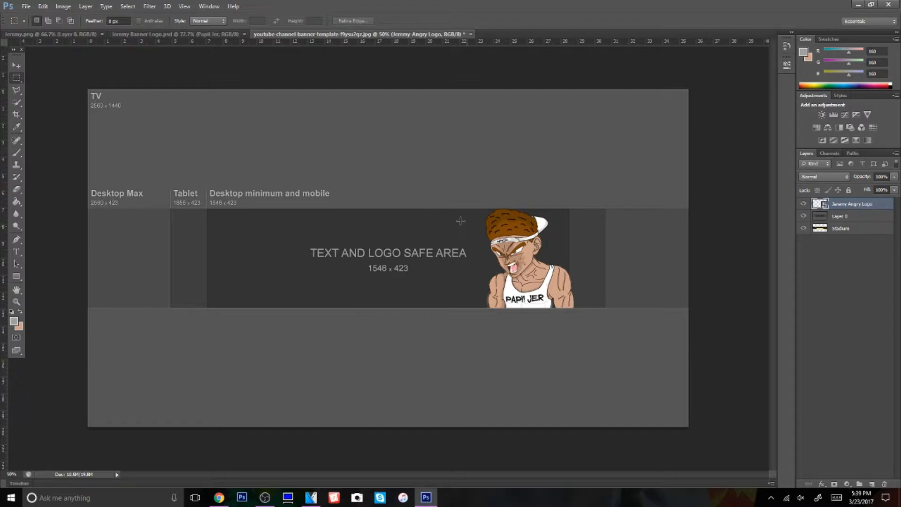
Open Banner 2.jpg from the YouTube Art folder, examine its layout as a reference and close it
click(16, 252)
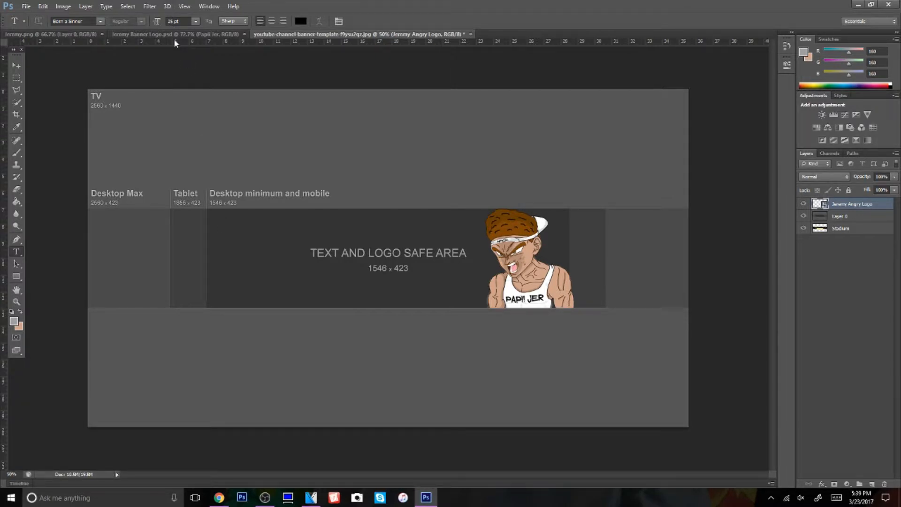
click(26, 6)
click(33, 26)
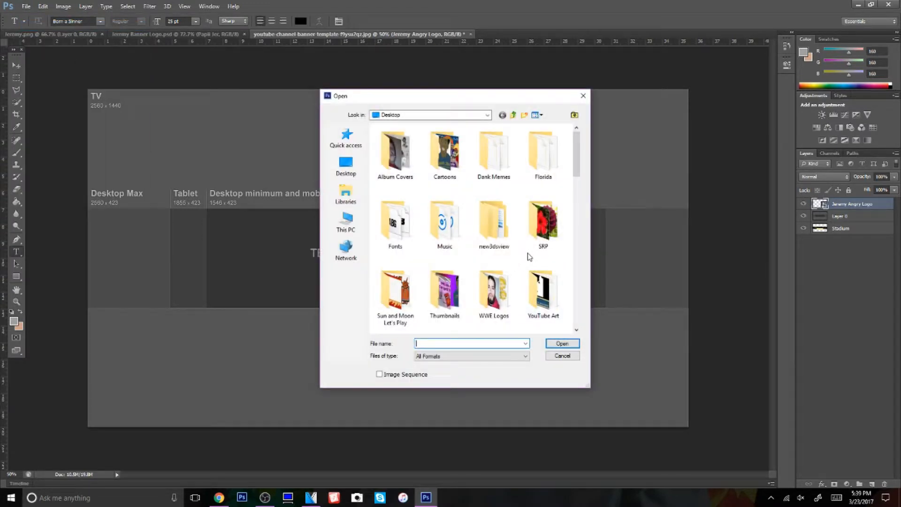
double_click(539, 289)
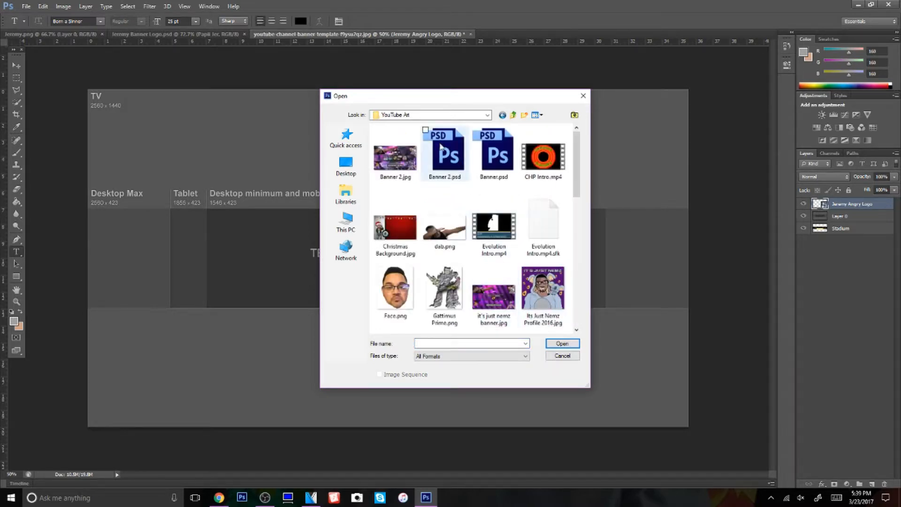
click(410, 164)
double_click(410, 164)
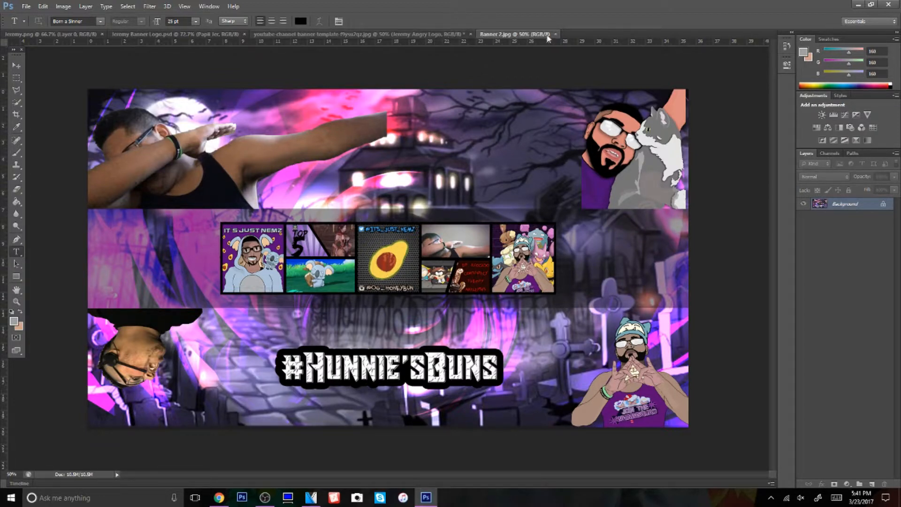
click(555, 34)
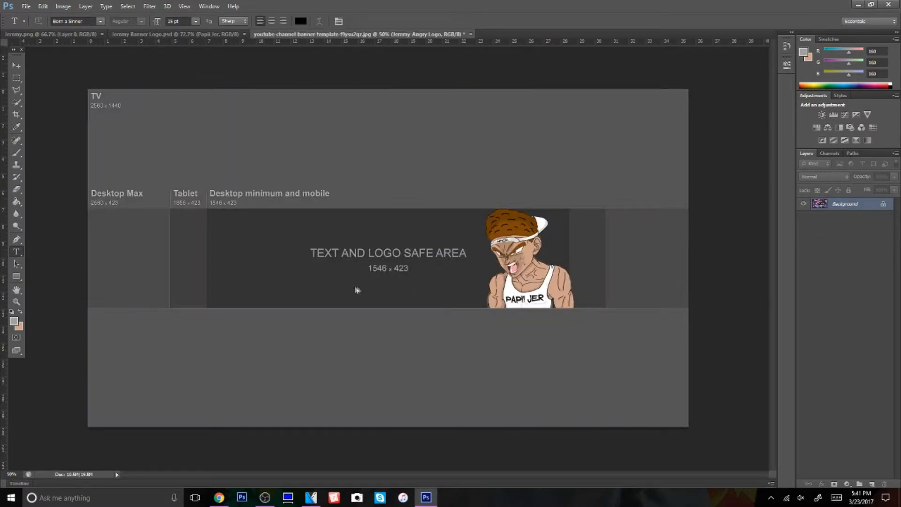
Move the Angry Logo layer below Layer 0 and add an empty 163 pt text layer above Layer 0
drag(859, 206, 864, 217)
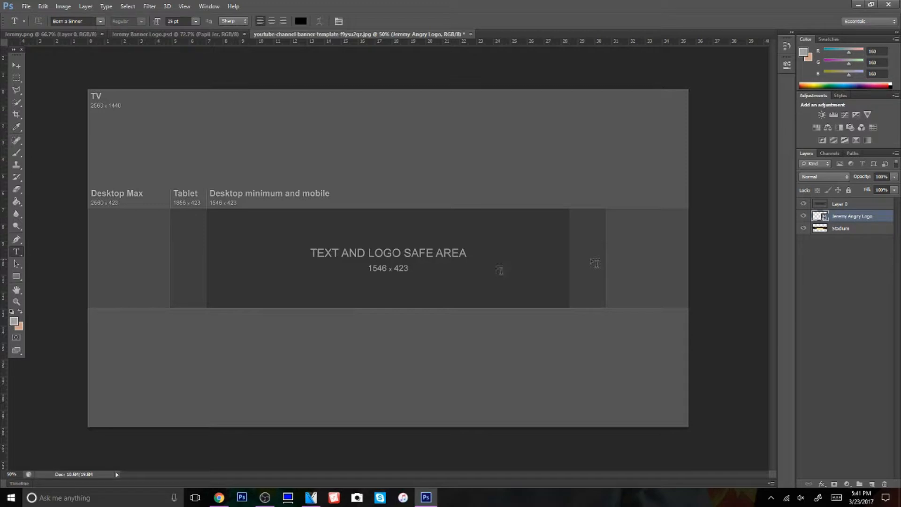
click(241, 256)
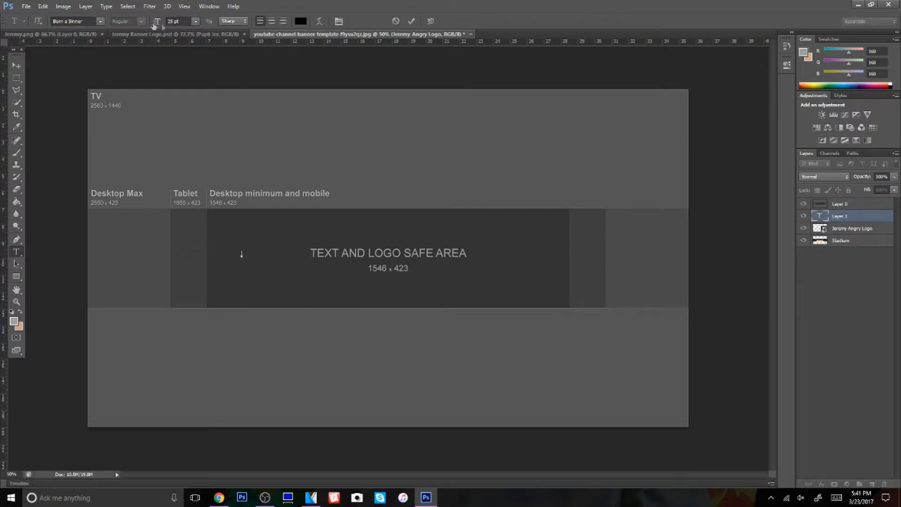
drag(157, 25, 179, 21)
drag(851, 217, 851, 199)
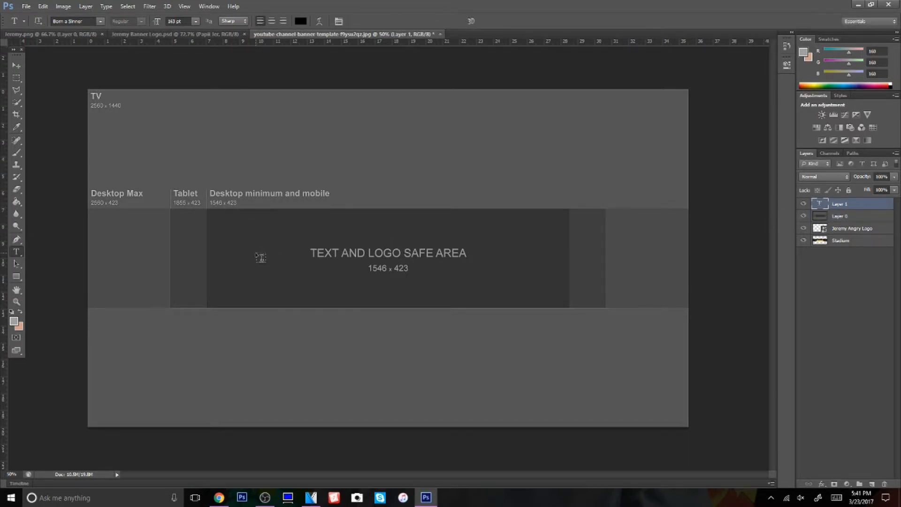
Add the text "Papii Jer" in black Born a Sinner at 163 pt in the left half of the safe area
click(259, 256)
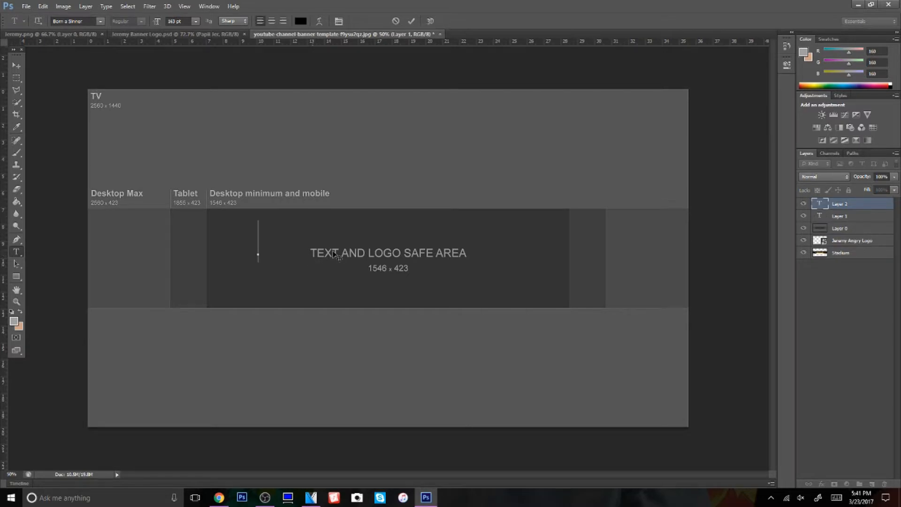
text(PA)
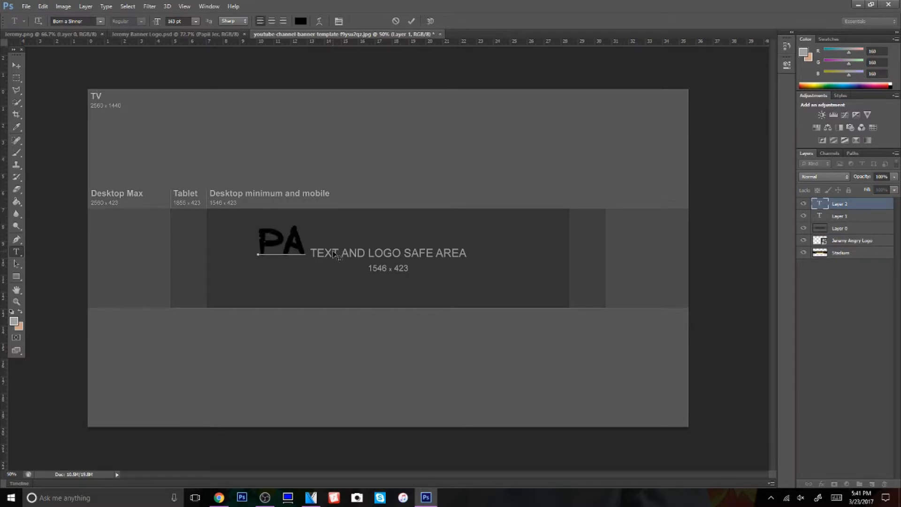
text(P I!Jer)
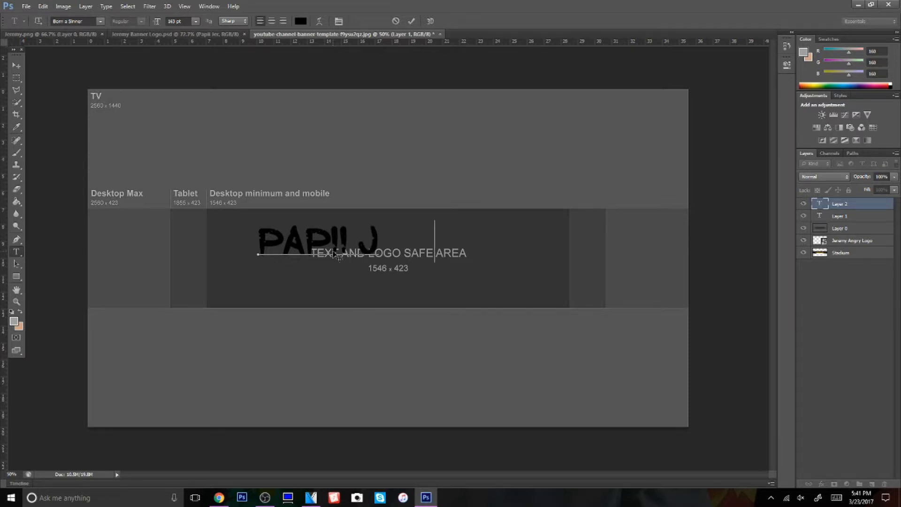
Enlarge the Papii Jer text to about 148% x 150%, rotate it about -2.35°, fit it left of the cartoon's spot and commit
drag(415, 261, 392, 272)
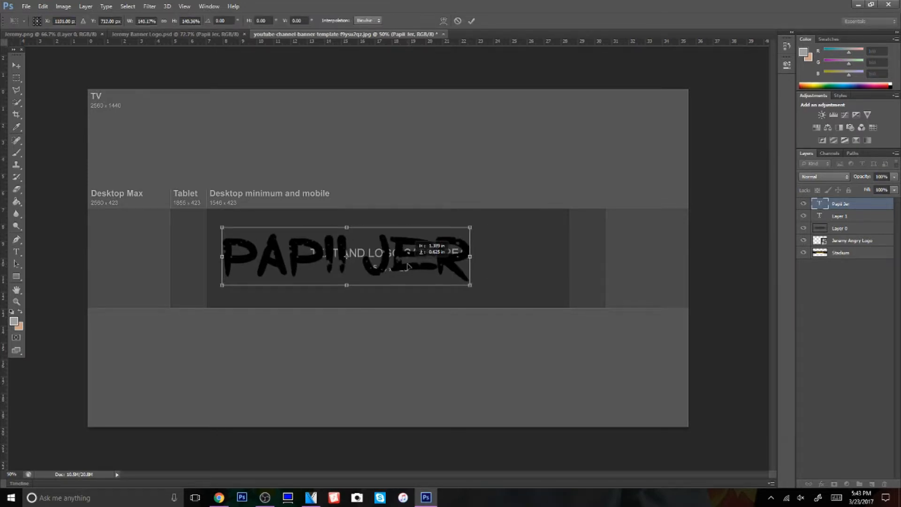
mouse_move(371, 205)
mouse_down()
mouse_move(362, 207)
mouse_move(372, 206)
mouse_up()
drag(474, 252, 486, 251)
drag(353, 227, 352, 223)
drag(404, 254, 399, 256)
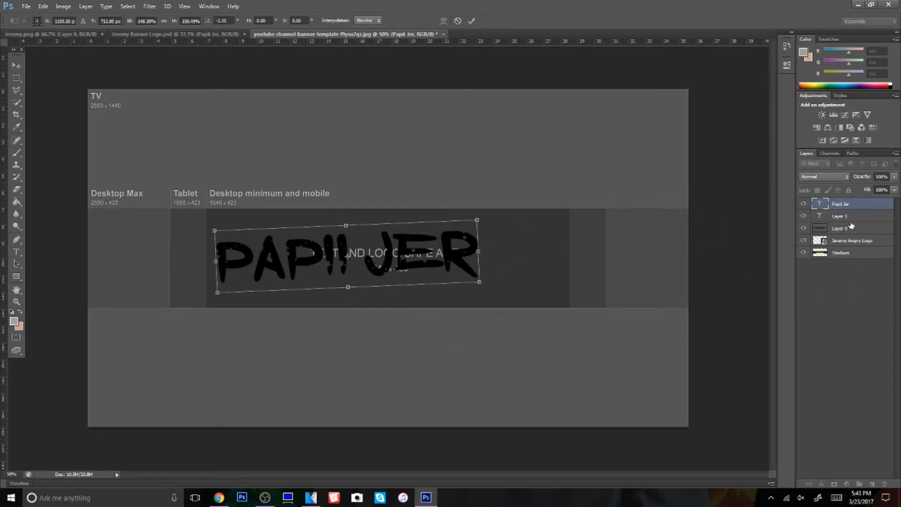
click(471, 21)
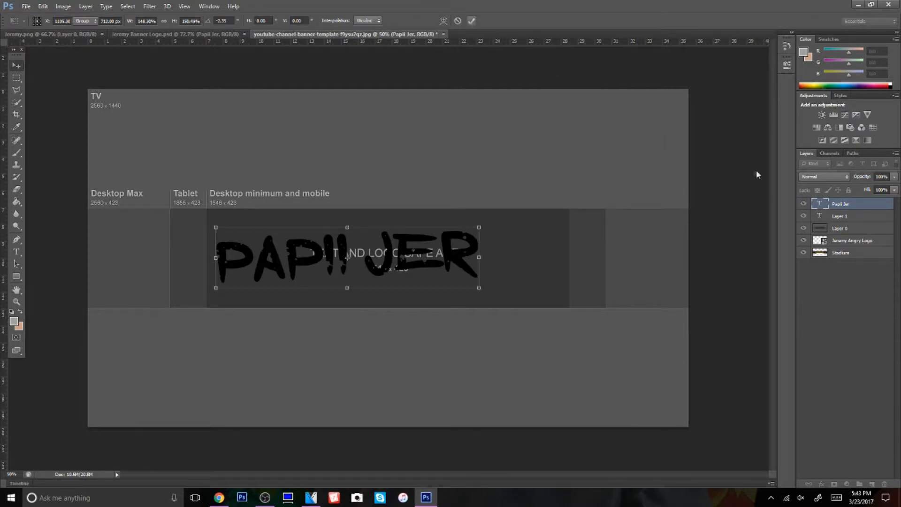
Bring the Angry Logo layer directly below the Papii Jer text, then enlarge the text about 105% x 104%, tilt it about -3° and commit
drag(840, 241, 845, 217)
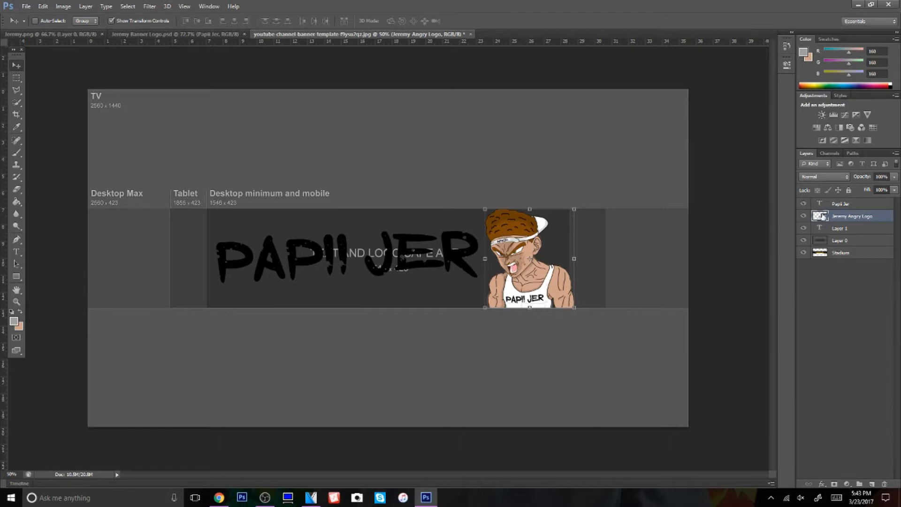
click(844, 205)
drag(486, 257, 494, 256)
drag(354, 219, 343, 203)
drag(351, 254, 350, 256)
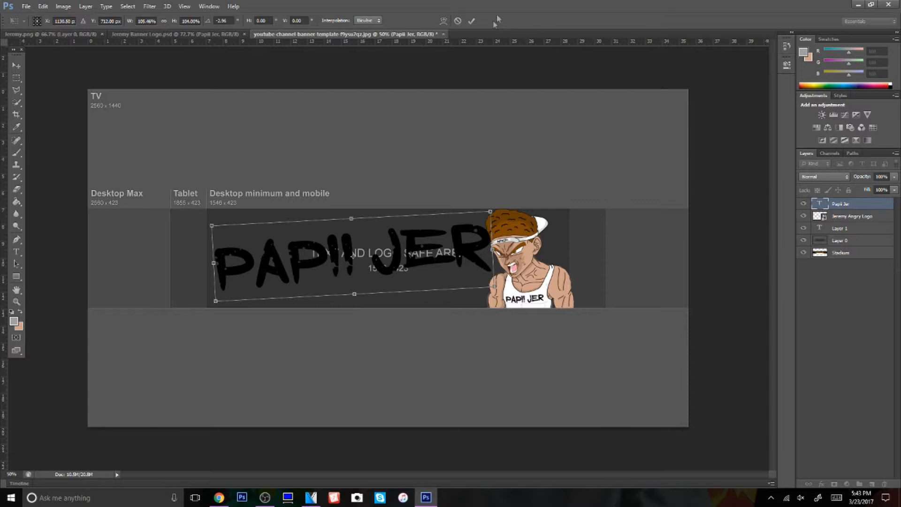
click(471, 21)
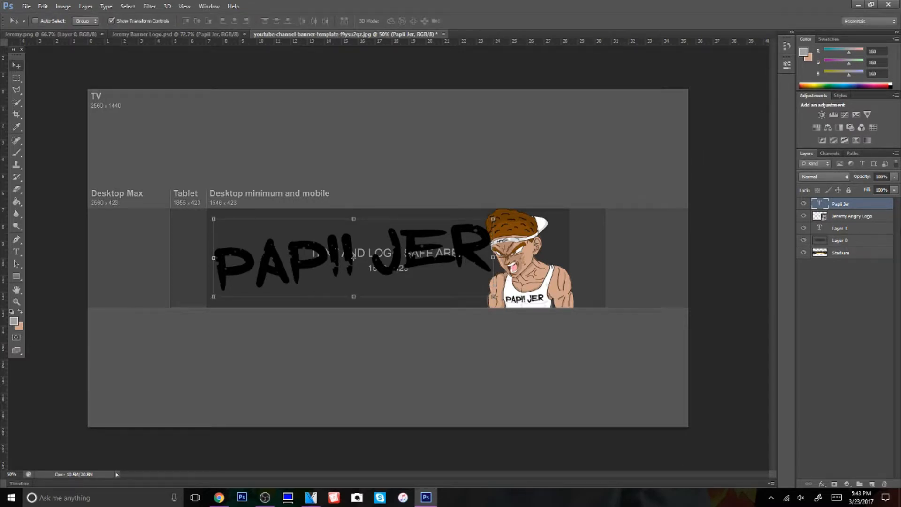
Switch to Chrome and run an image search for "dominican republic flag"
click(219, 498)
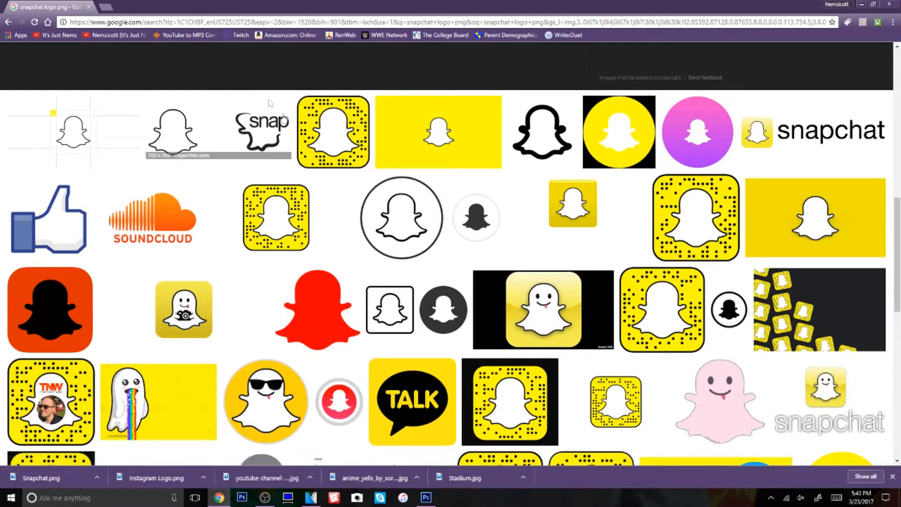
scroll(266, 100, up, 10)
drag(142, 61, 13, 53)
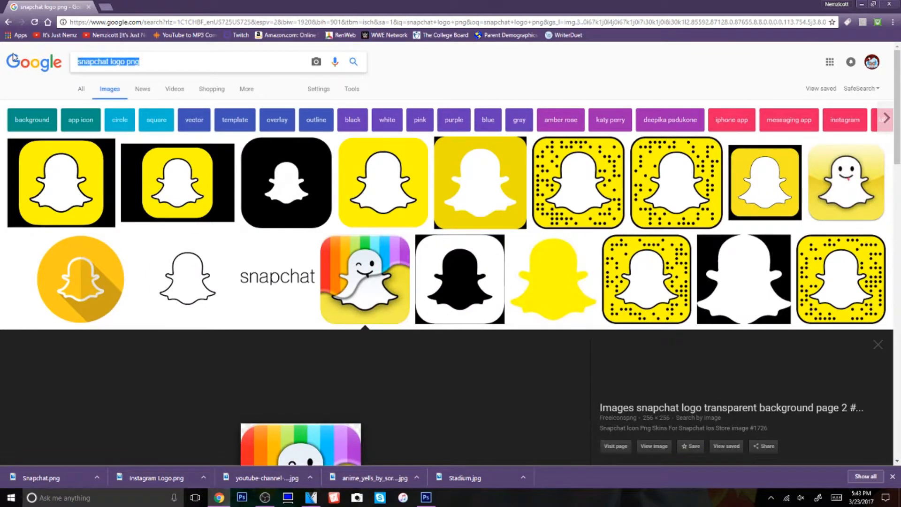
text(domini)
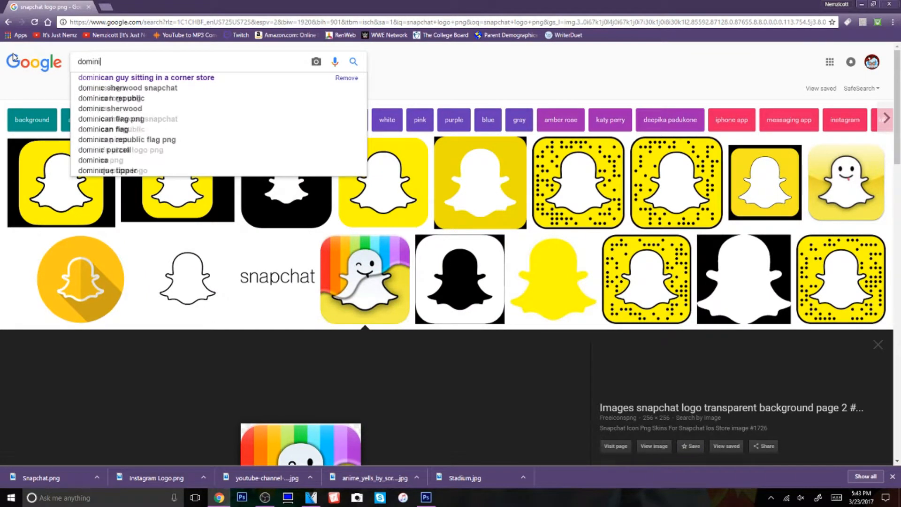
text(can repub)
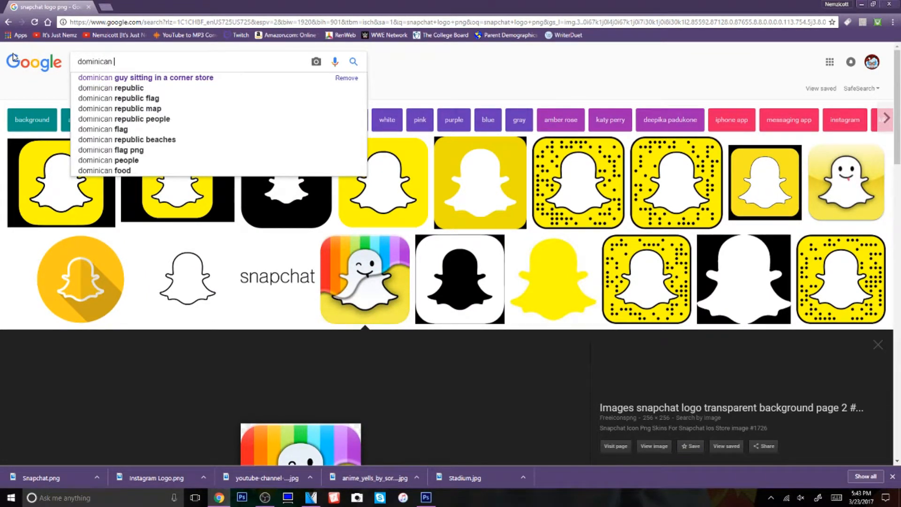
text(li)
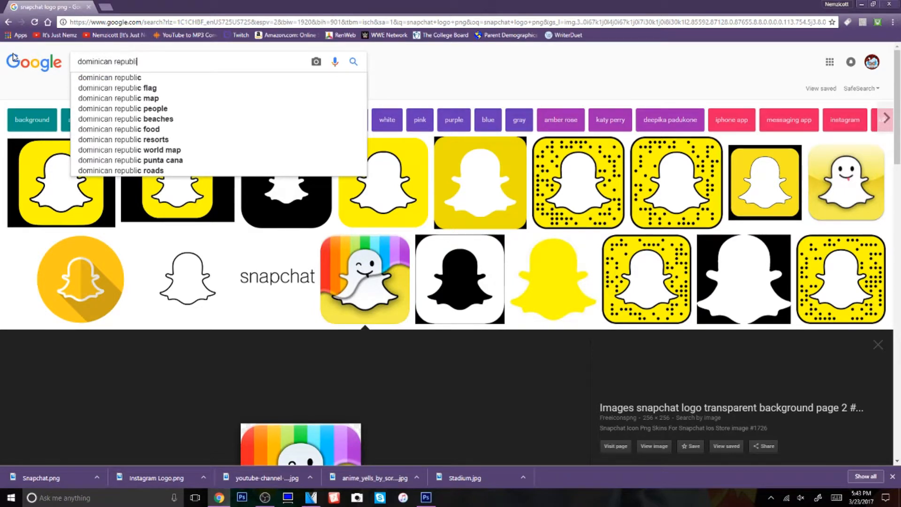
text(c fl)
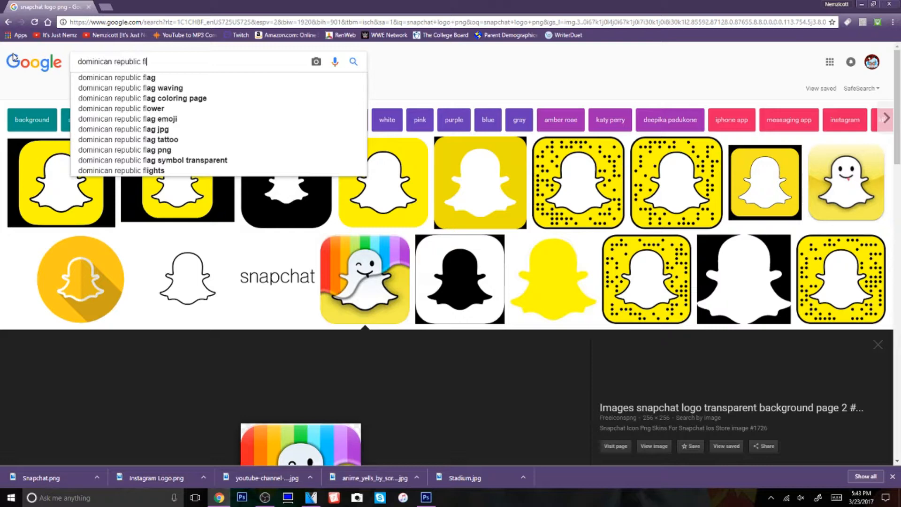
text(ag)
key(Return)
Save the large preview of the waving Dominican Republic flag to the Desktop as a JPEG named "DR Flag"
right_click(515, 261)
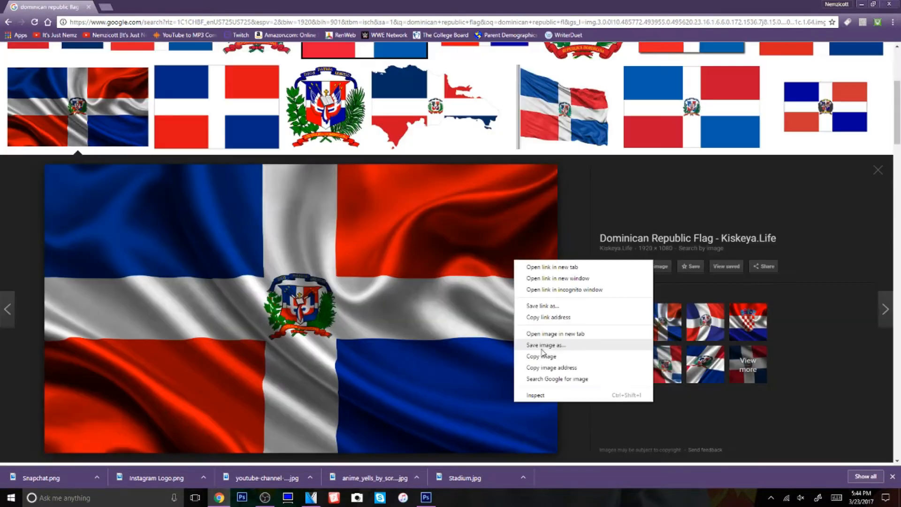
click(541, 346)
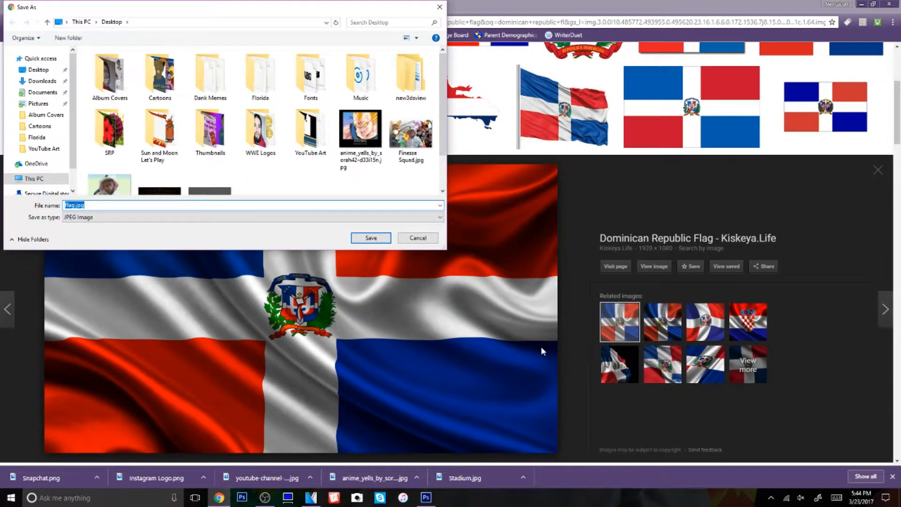
text(DR Flag)
key(Return)
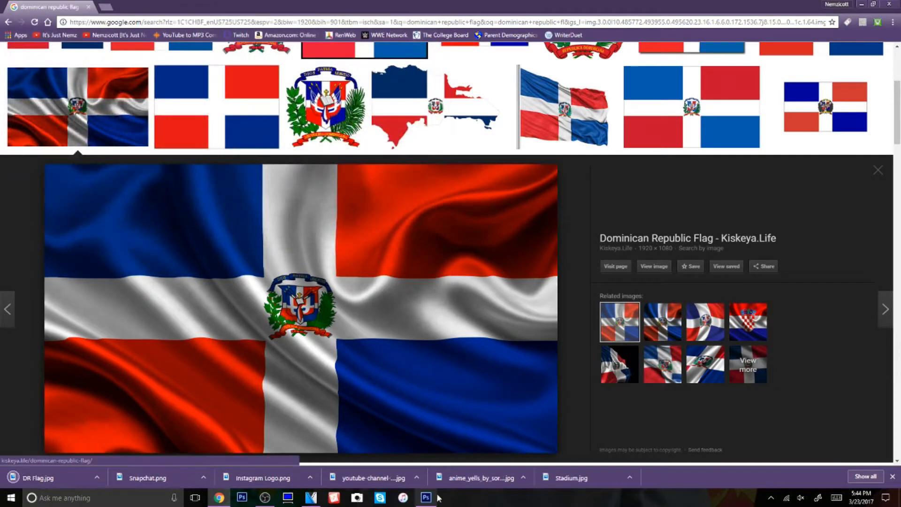
Switch to Photoshop and place the DR Flag image from the Desktop into the banner above the Papii Jer text
click(426, 497)
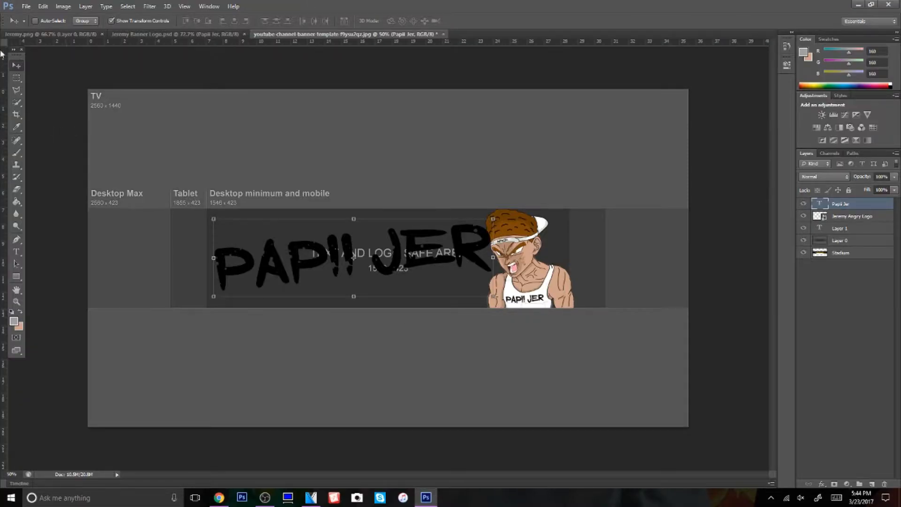
click(26, 6)
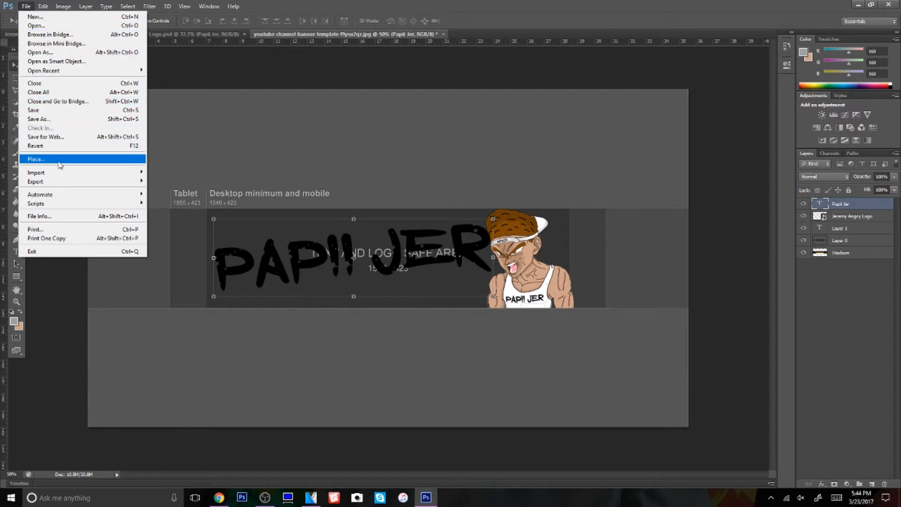
click(38, 159)
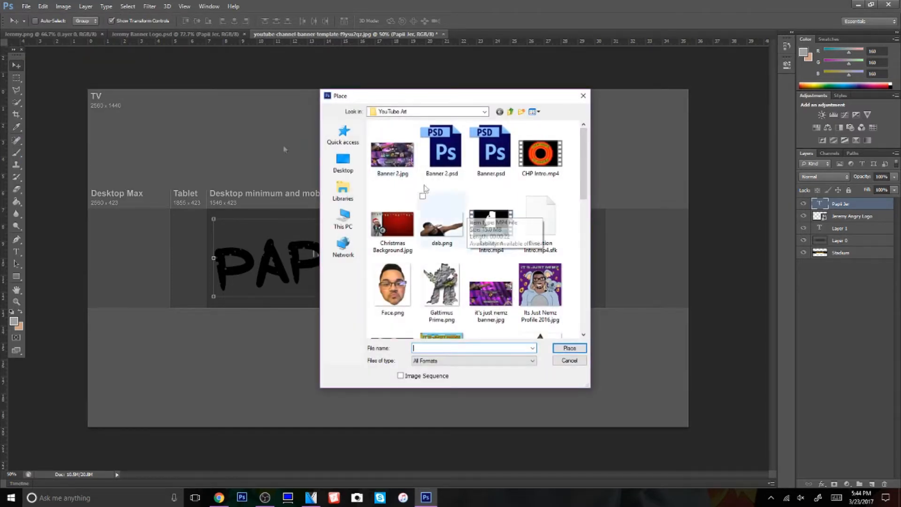
click(329, 159)
scroll(486, 223, down, 10)
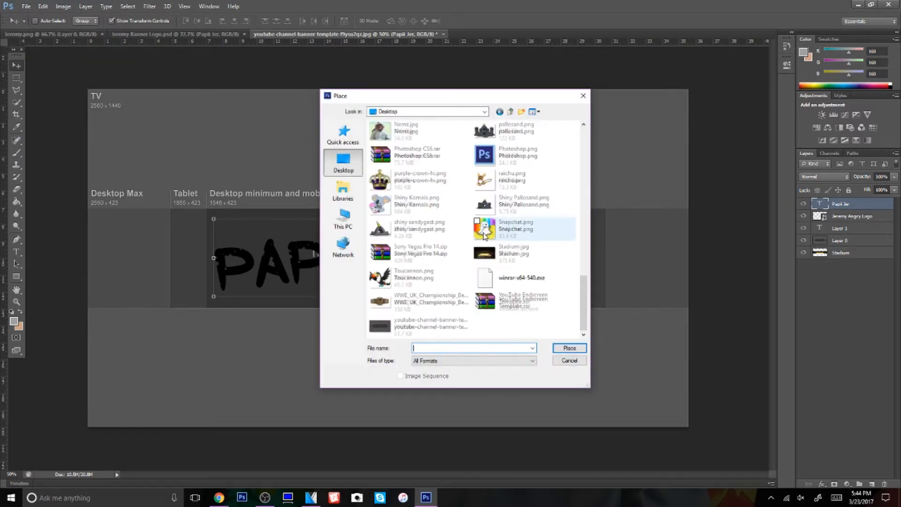
double_click(399, 327)
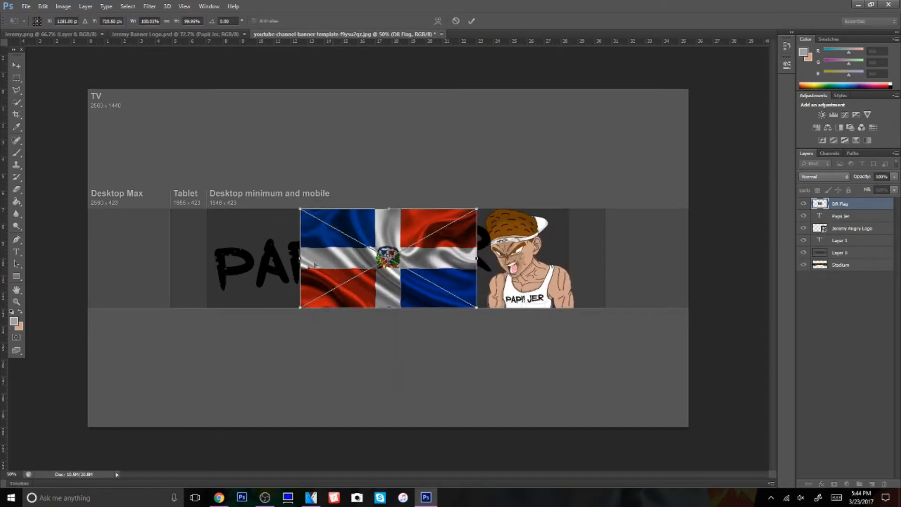
Stretch the flag over the Papii Jer text to about 161% x 106%, rotate it about -4° and commit
drag(300, 258, 207, 269)
drag(371, 189, 365, 190)
drag(478, 247, 494, 246)
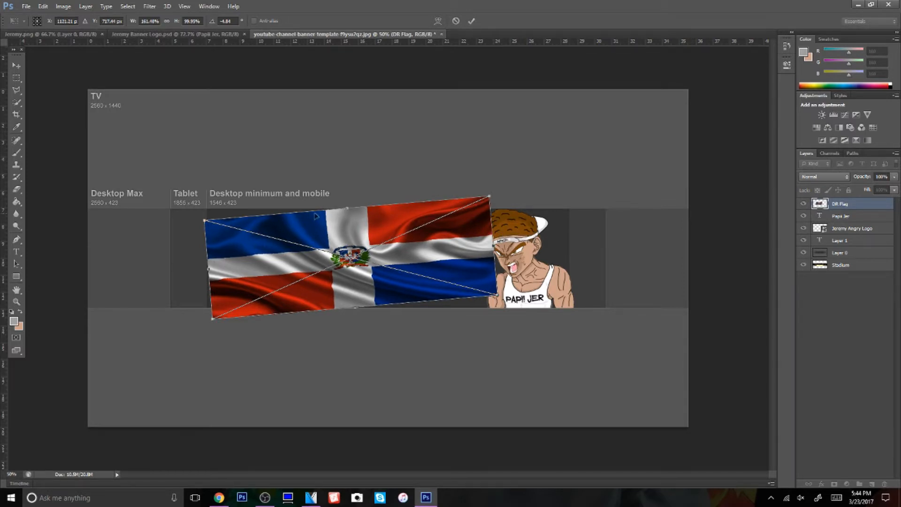
drag(347, 208, 344, 188)
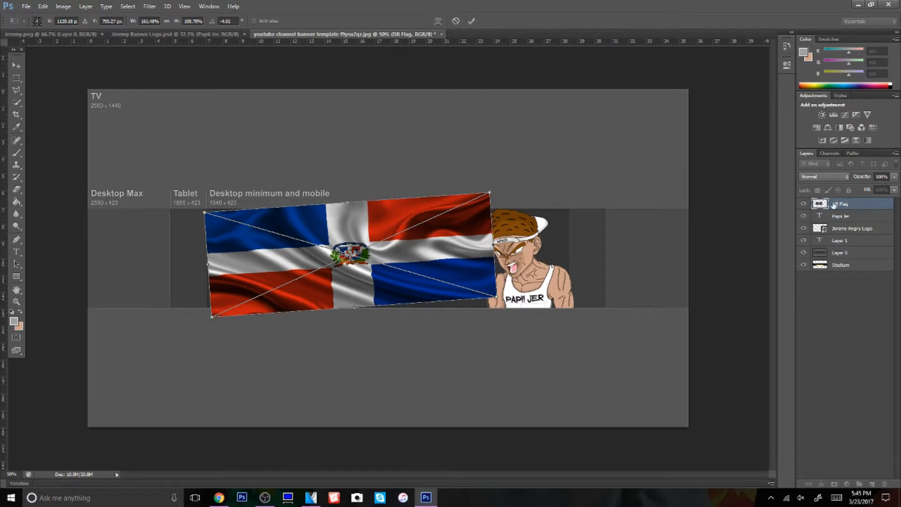
click(471, 21)
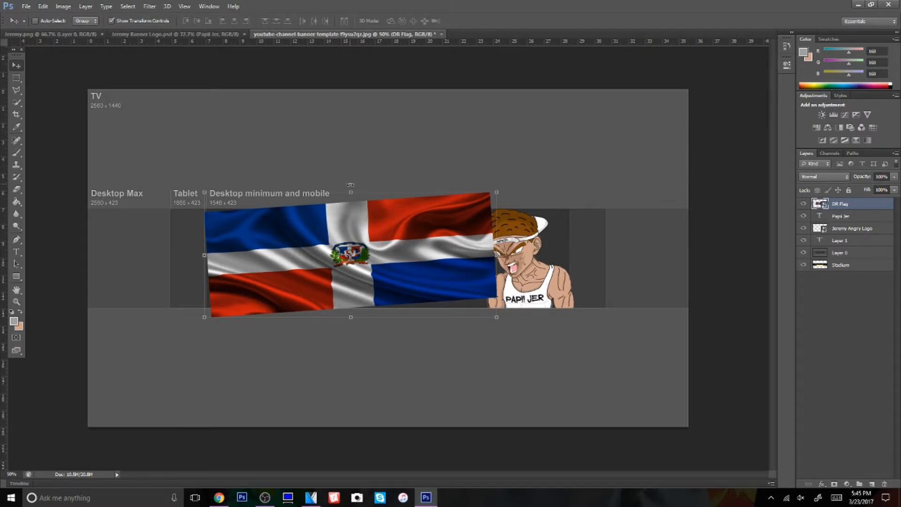
Fine-tune the flag's rotation to -4° and clip the flag to the Papii Jer text with a clipping mask
click(351, 186)
drag(352, 184, 351, 184)
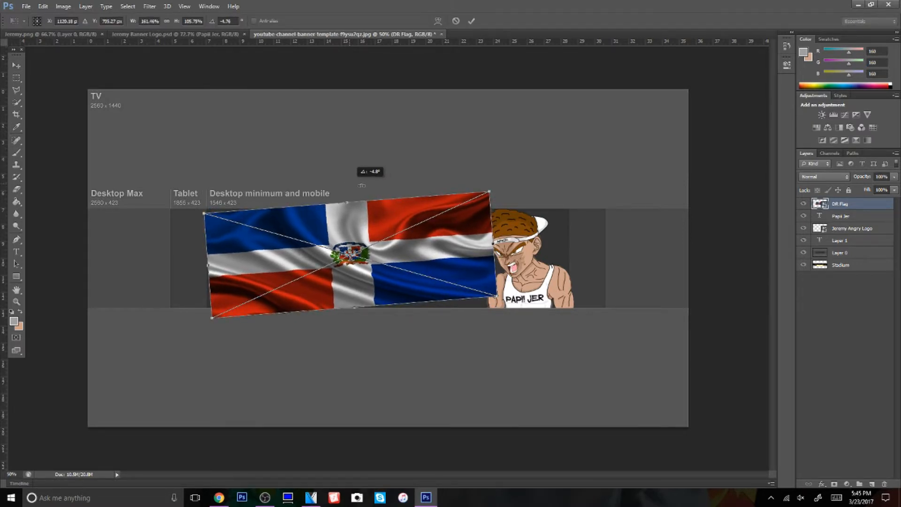
click(471, 21)
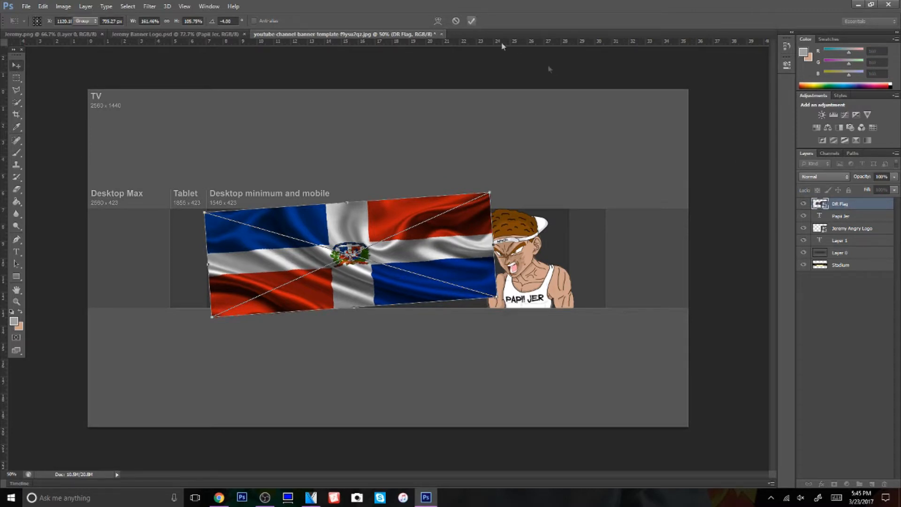
right_click(850, 205)
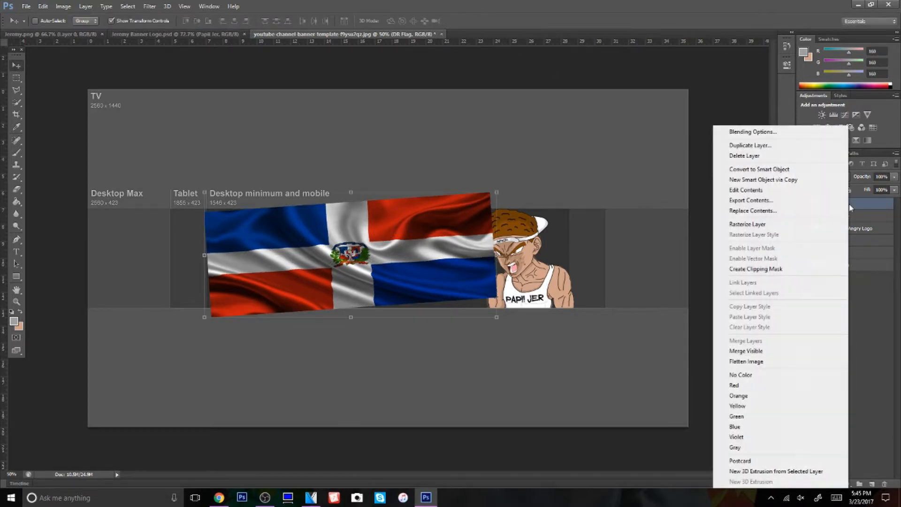
click(811, 269)
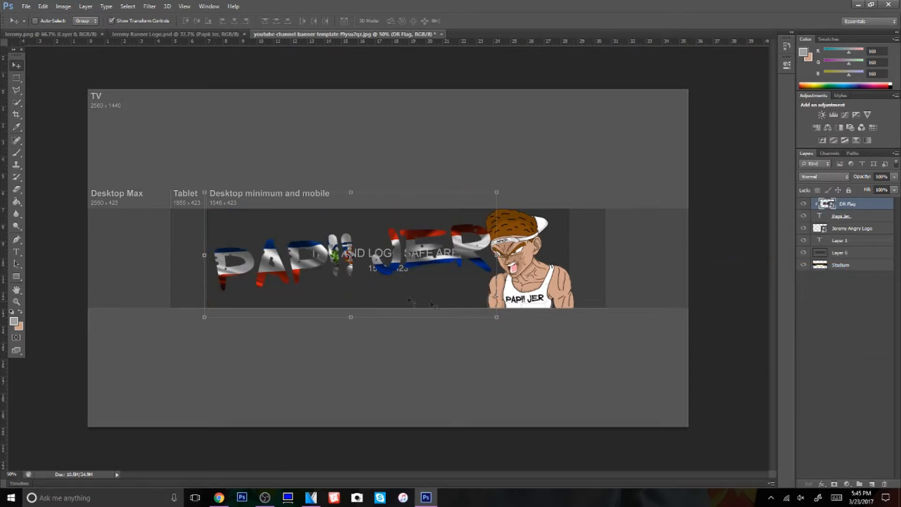
Reposition the clipped flag within the lettering, resize it to about 160% x 102%, rotate it about -5.3° and commit
drag(367, 285, 363, 281)
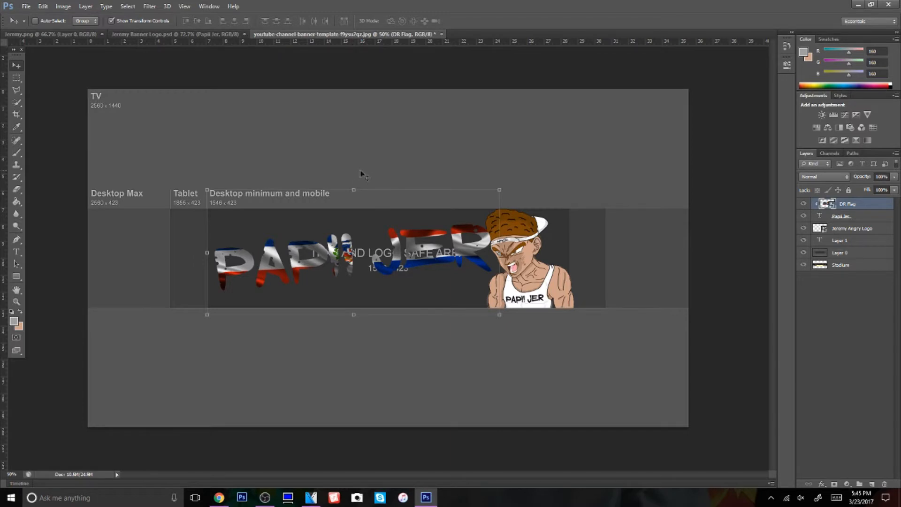
drag(356, 183, 351, 202)
drag(212, 263, 214, 262)
drag(343, 268, 338, 270)
drag(342, 174, 340, 175)
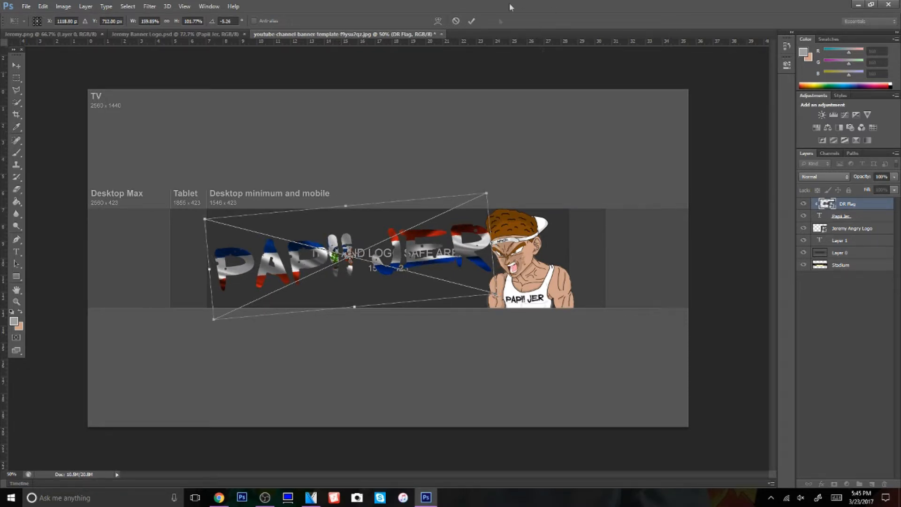
click(472, 21)
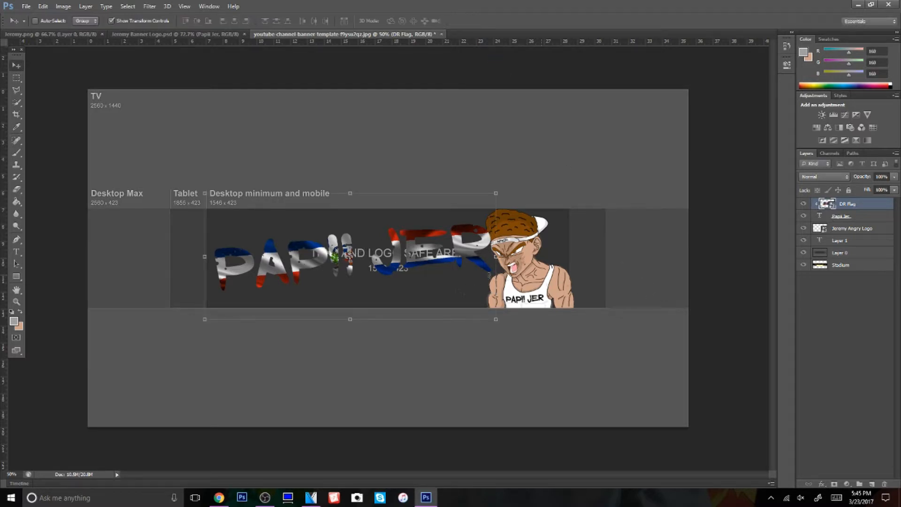
Give the Papii Jer text layer a 10 px outside stroke in a dark blue sampled from the flag-filled lettering
right_click(855, 219)
click(762, 126)
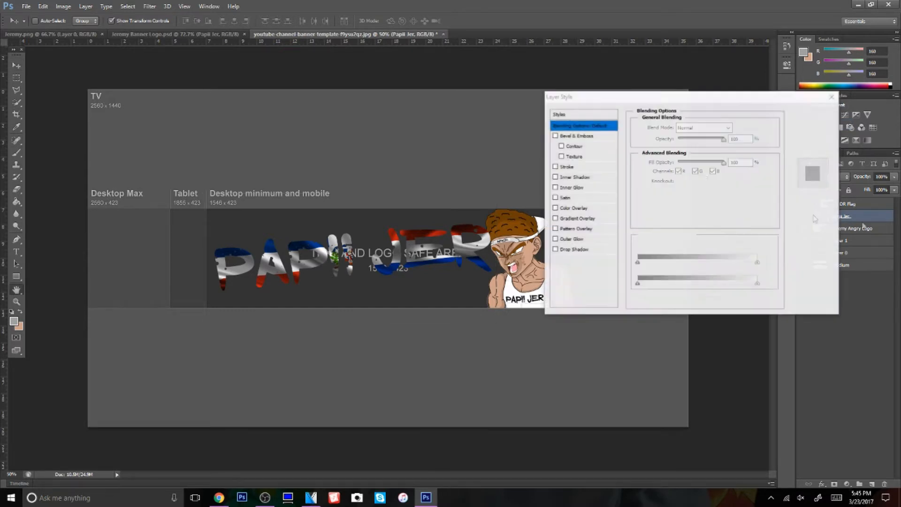
click(577, 168)
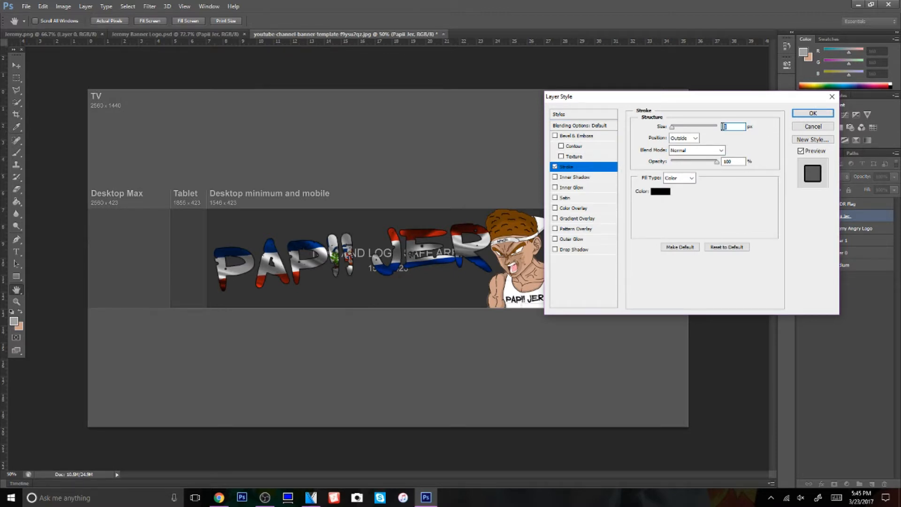
text(5)
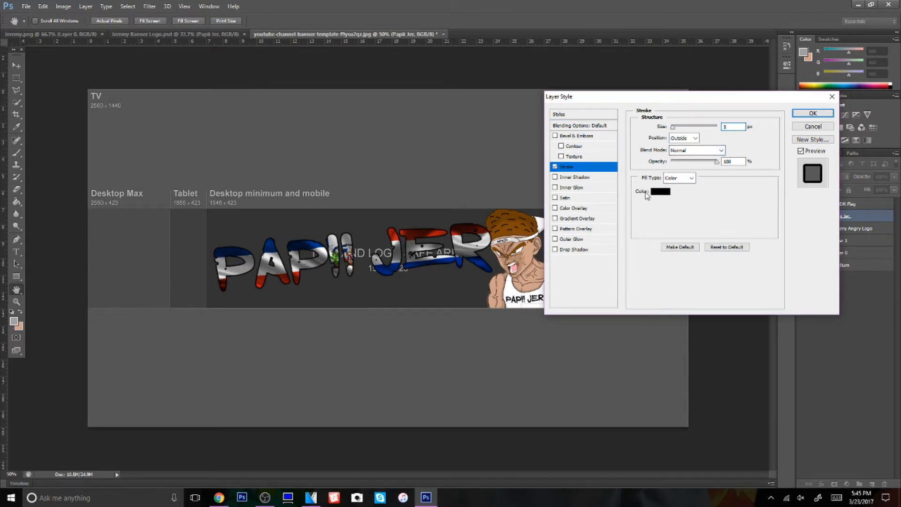
text(7)
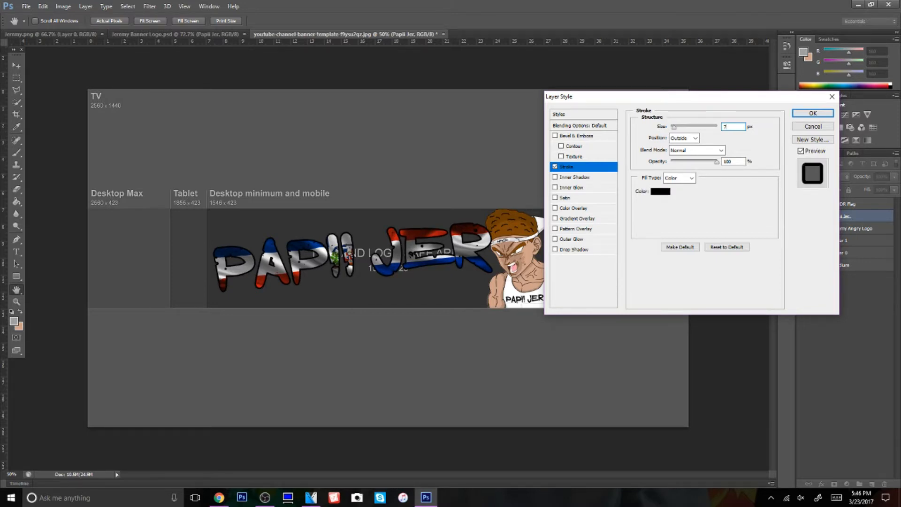
text(10)
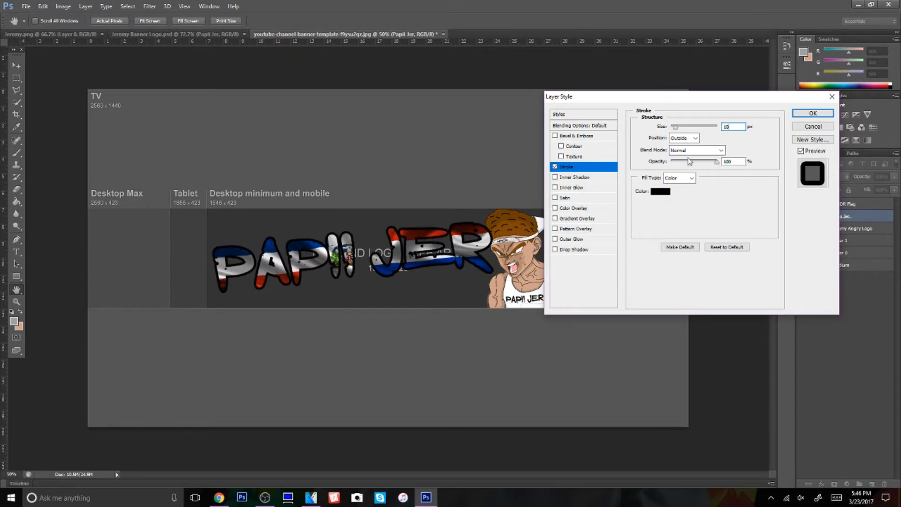
click(662, 192)
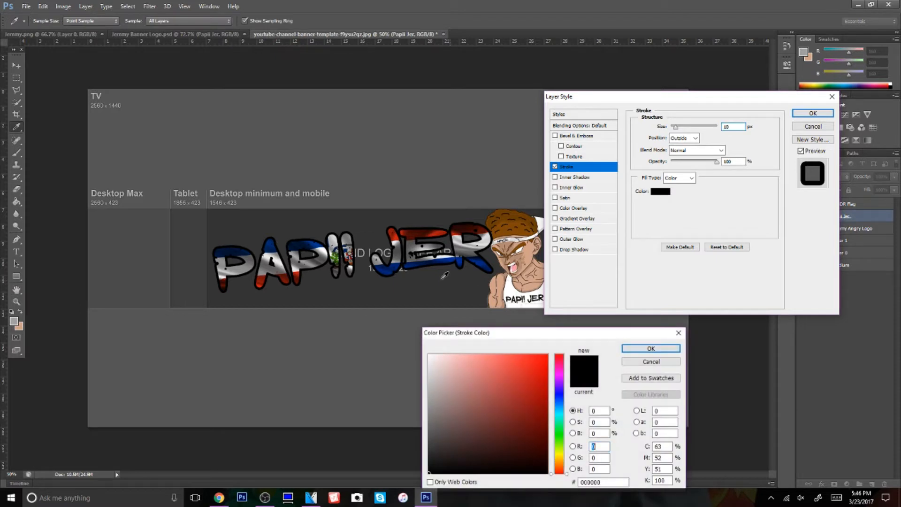
click(303, 246)
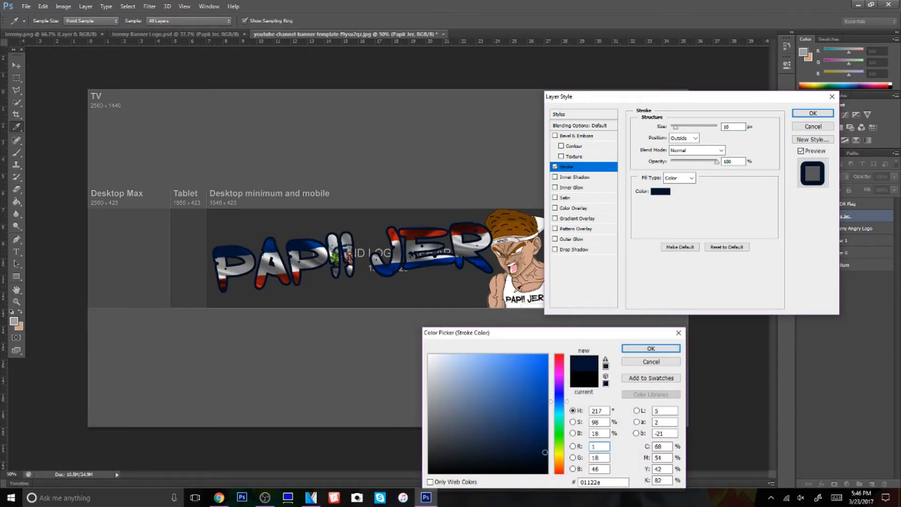
click(650, 349)
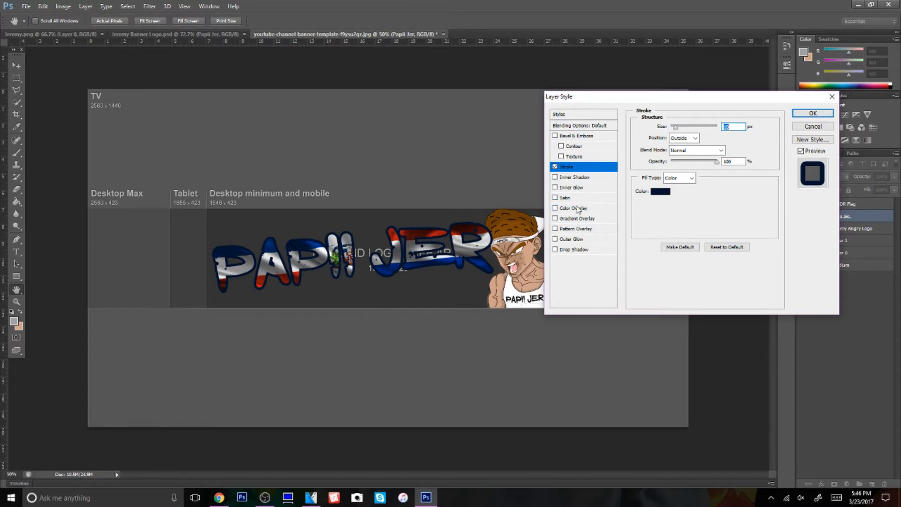
Add a wide red-orange outer glow to the Papii Jer text and move Layer 0 below the Stadium layer
click(576, 239)
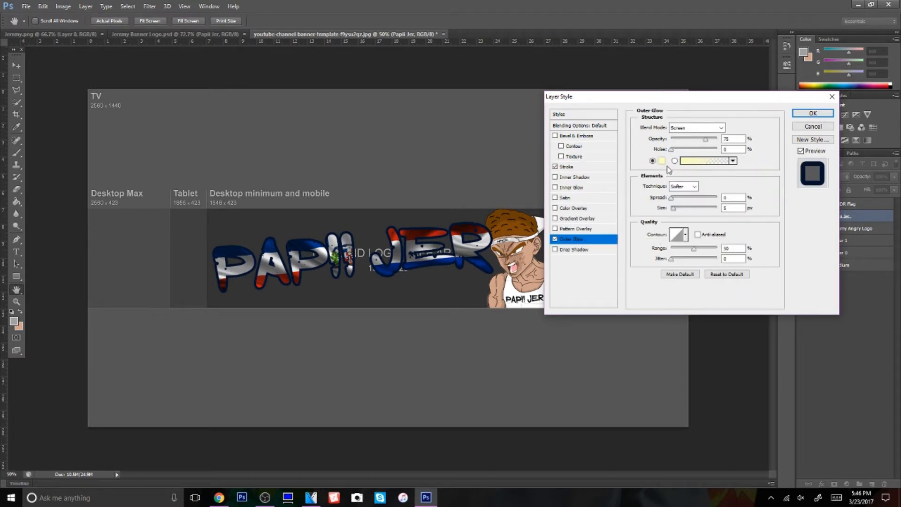
key(Return)
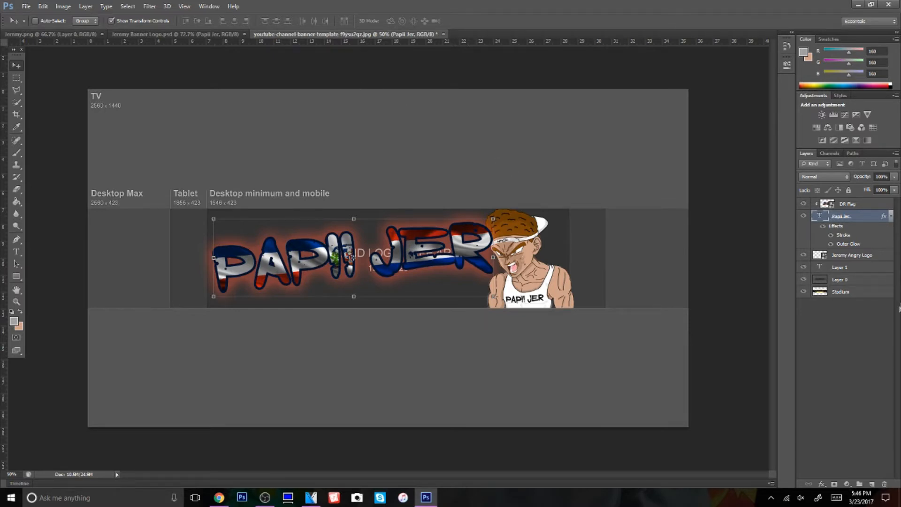
drag(834, 281, 838, 300)
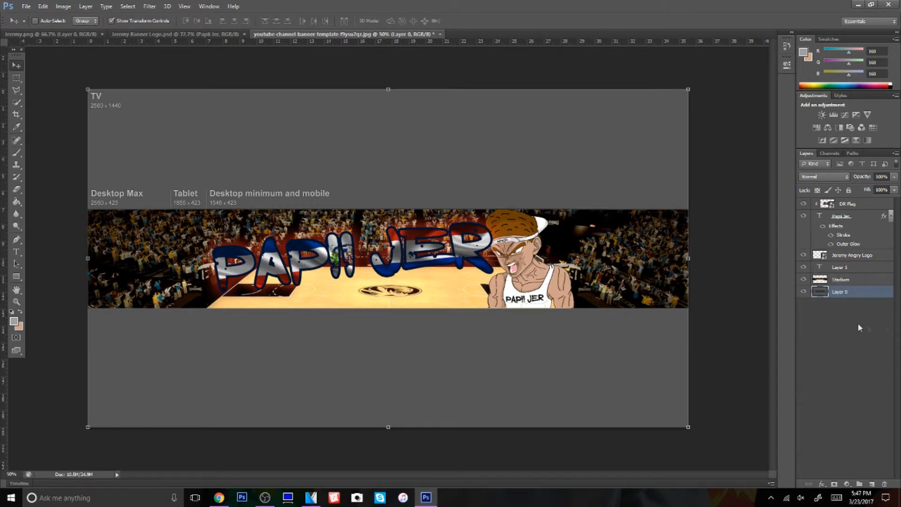
Switch to Chrome and search Google Images for "Blue wallpaper", browsing the results for a background
click(219, 498)
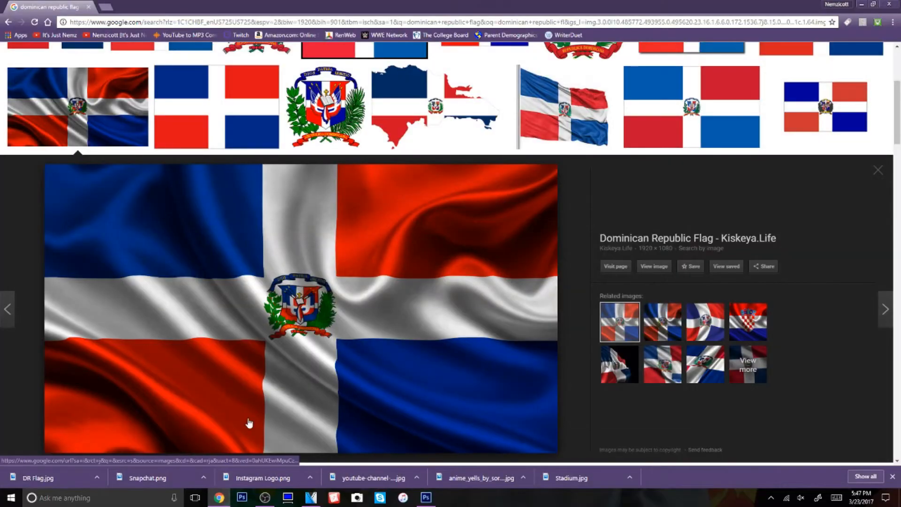
scroll(251, 434, up, 5)
drag(174, 62, 1, 61)
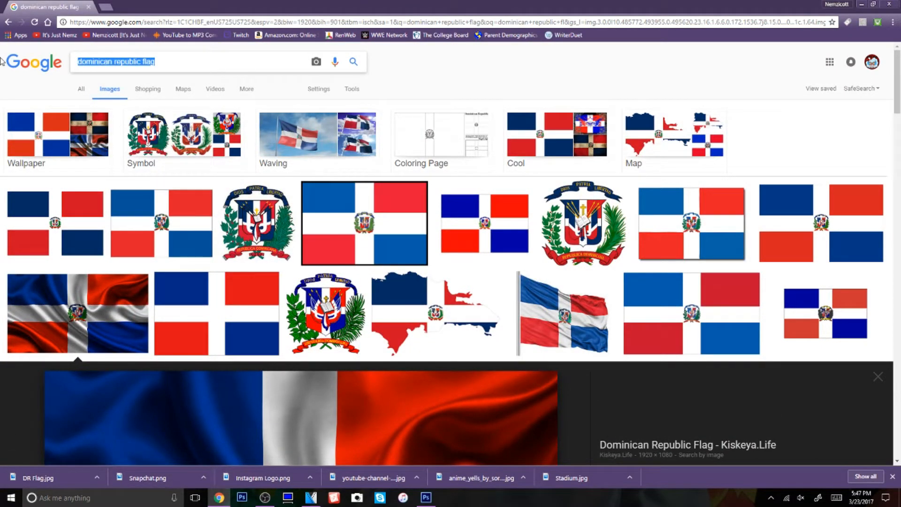
text(Blue wallpaper)
key(Return)
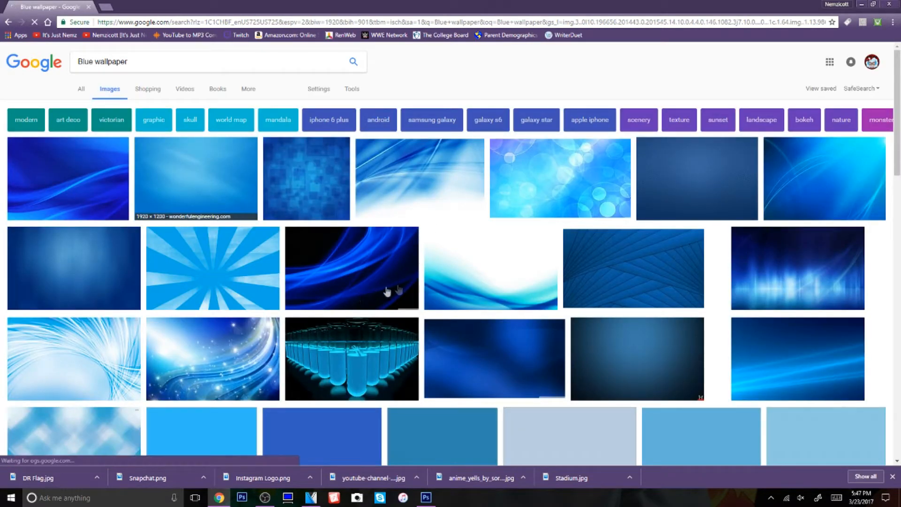
scroll(770, 304, down, 7)
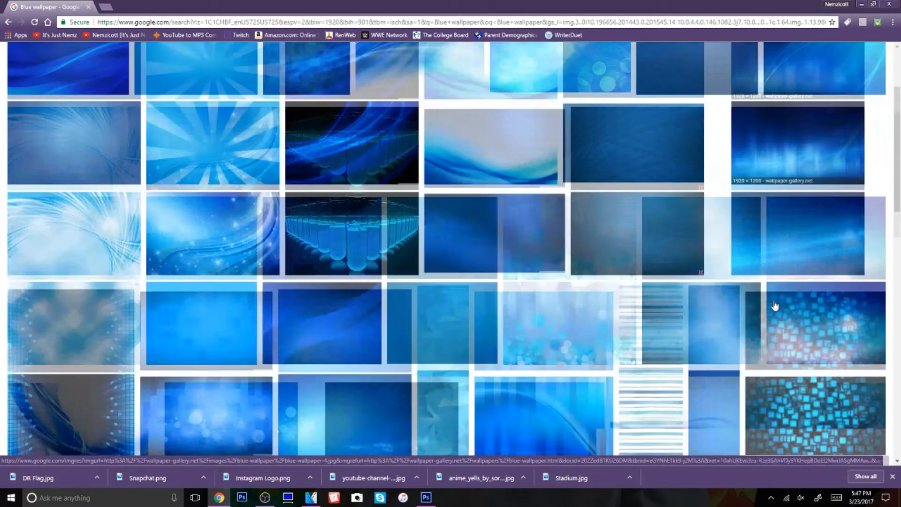
Save the blue wallpaper with planets and starry clouds to the Desktop as Blue
click(450, 374)
right_click(463, 287)
click(515, 374)
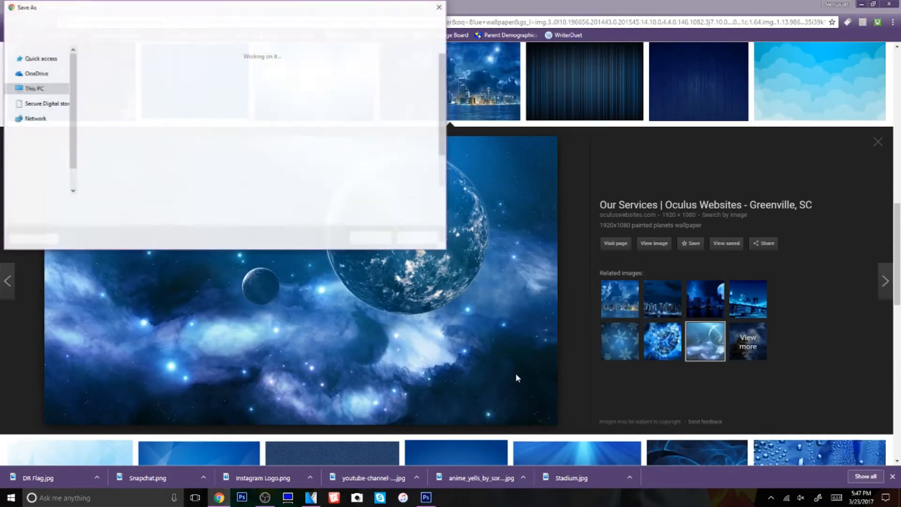
text(Blue)
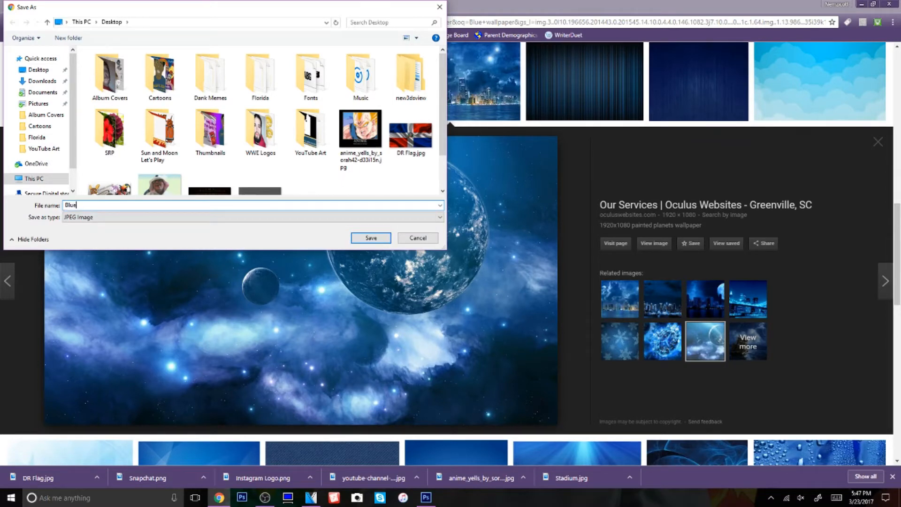
key(Return)
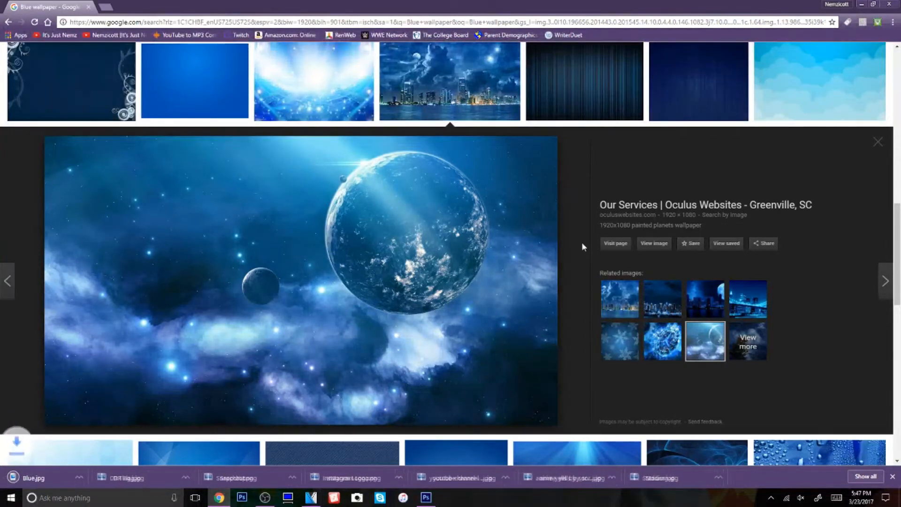
Switch back to Photoshop and place Blue.jpg from the Desktop into the banner above Layer 0
click(424, 503)
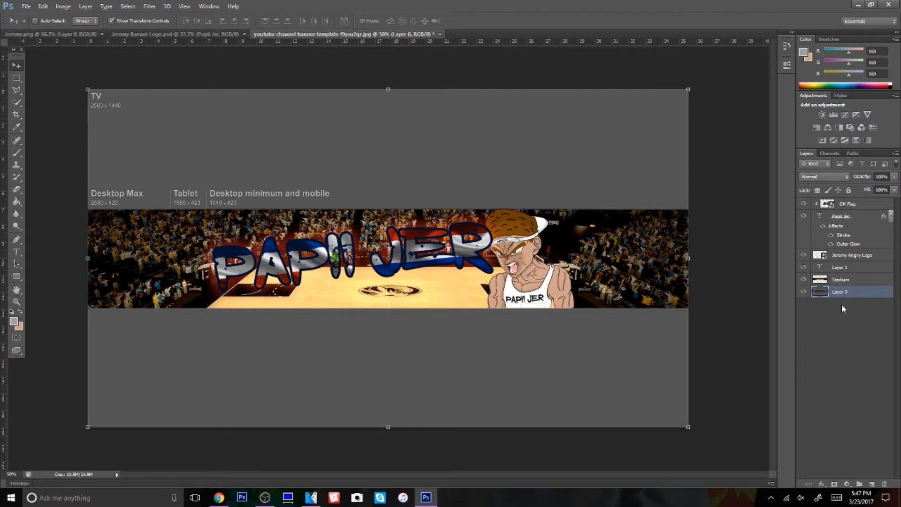
click(26, 6)
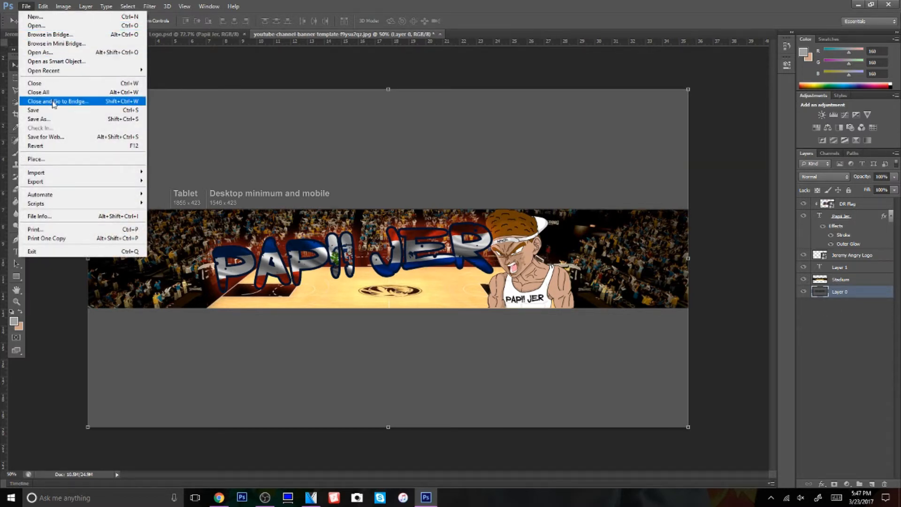
click(51, 162)
scroll(501, 296, down, 5)
scroll(453, 252, up, 4)
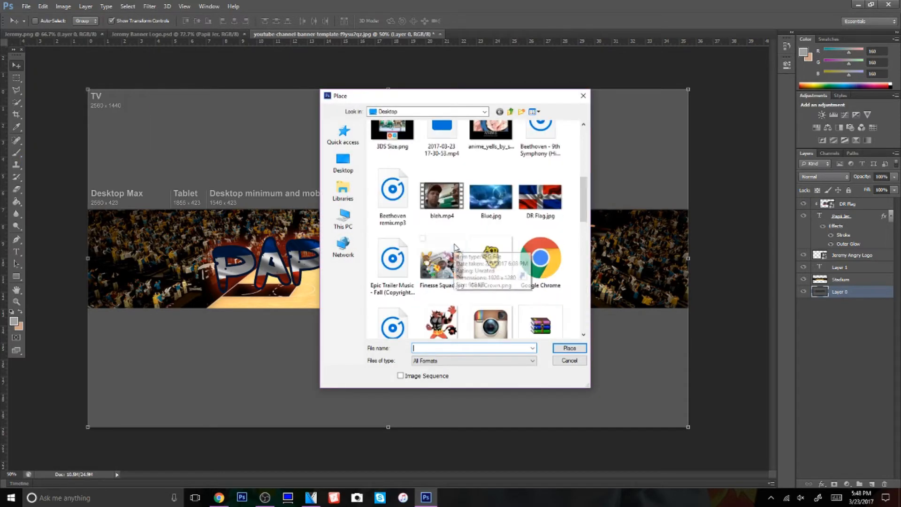
click(498, 206)
double_click(498, 205)
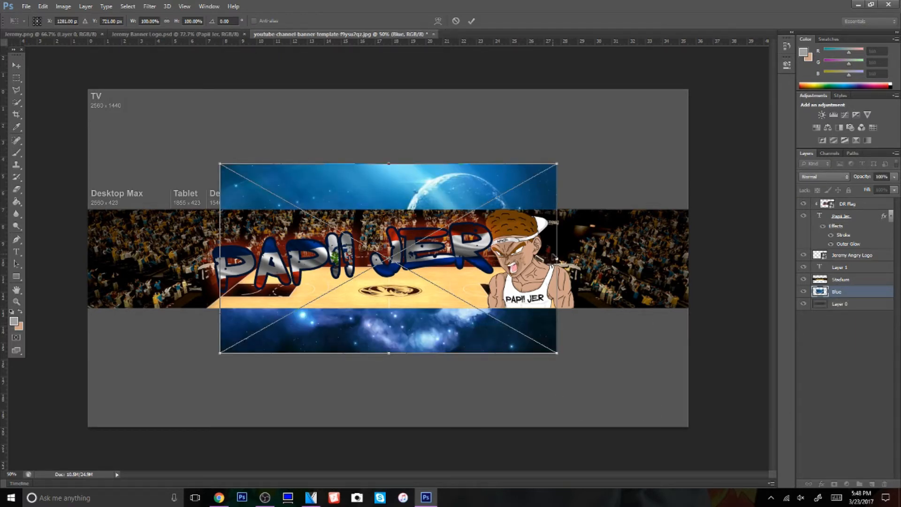
Widen the placed Blue image to about 184% so it spans the canvas, shift it slightly down and commit
drag(557, 259, 701, 254)
drag(220, 259, 81, 259)
drag(390, 343, 395, 345)
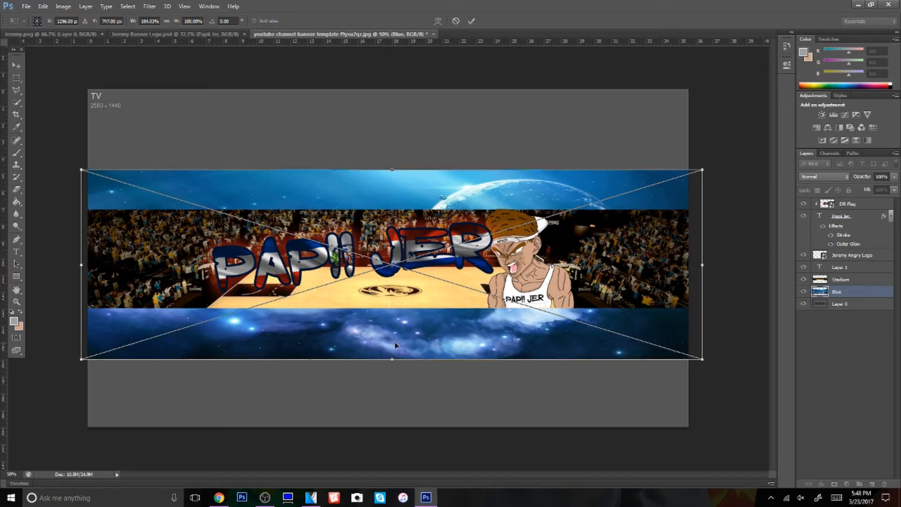
click(471, 21)
Move the Blue layer above Stadium and blend it with Lighter Color at 70% opacity
drag(855, 291, 848, 280)
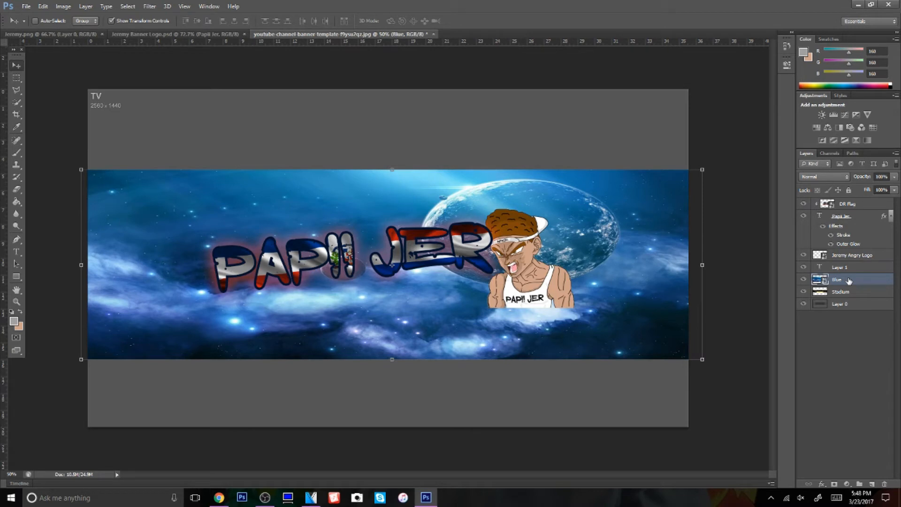
click(830, 176)
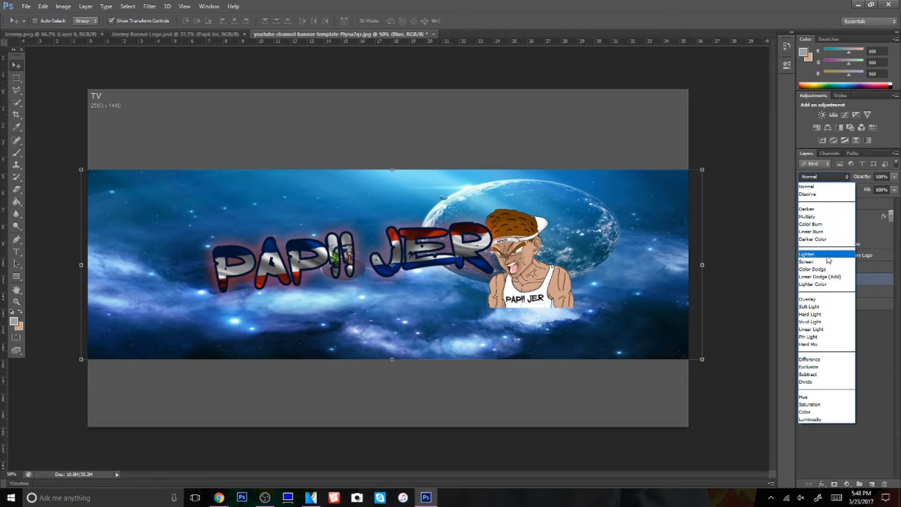
click(825, 285)
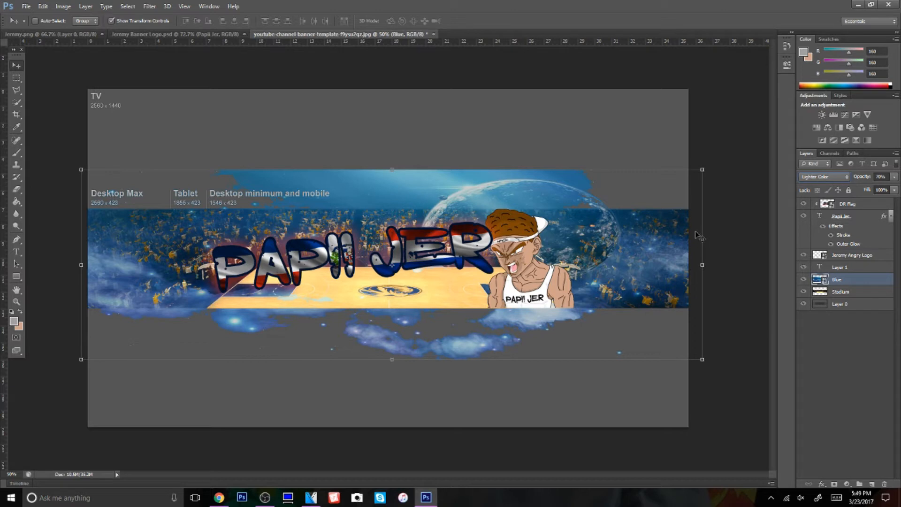
Rasterize the Blue layer and delete all of it outside the stadium strip using an inverted rectangular selection
right_click(849, 284)
click(735, 225)
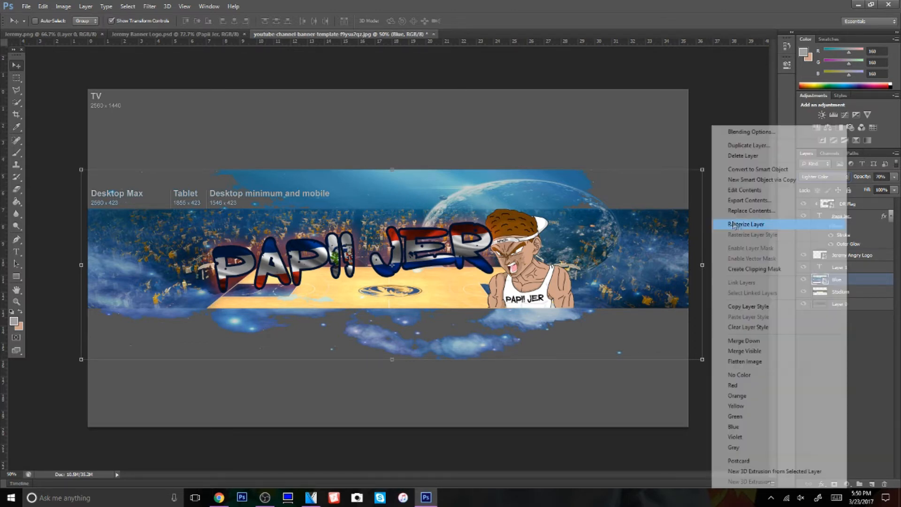
click(16, 77)
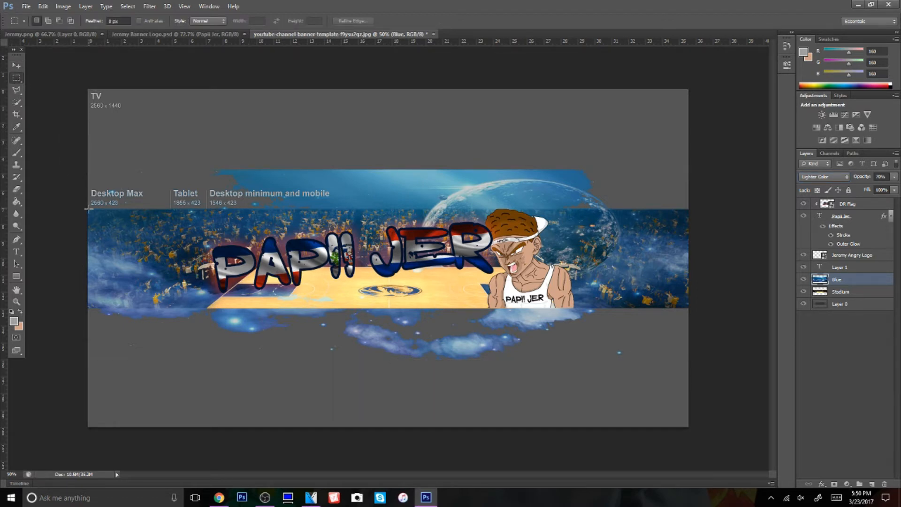
drag(89, 210, 695, 308)
right_click(579, 275)
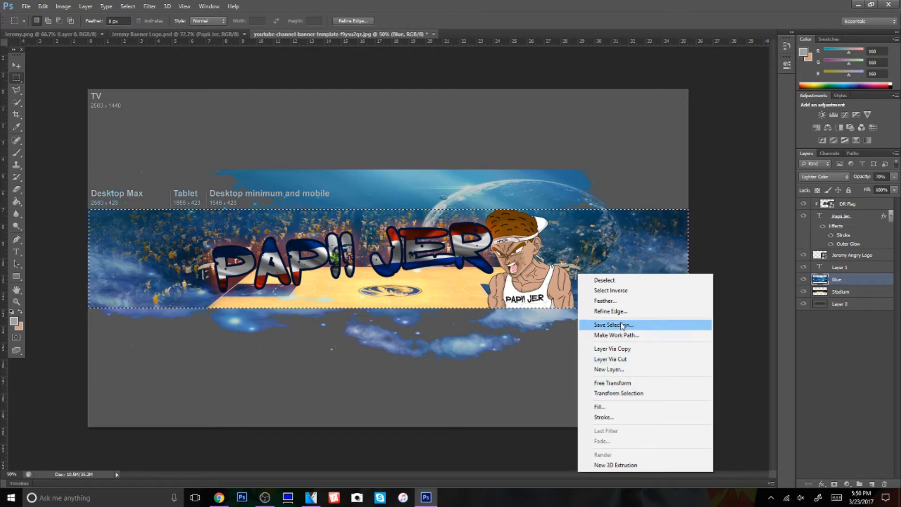
click(610, 290)
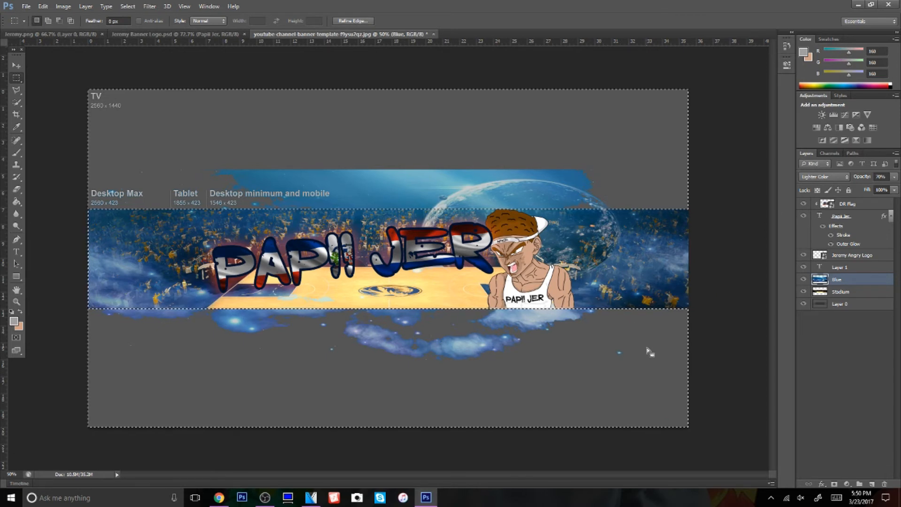
key(Delete)
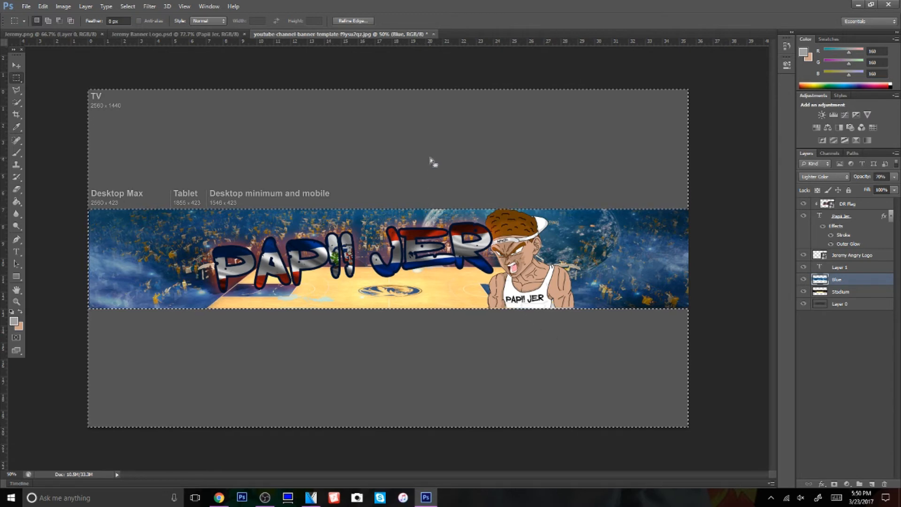
click(656, 316)
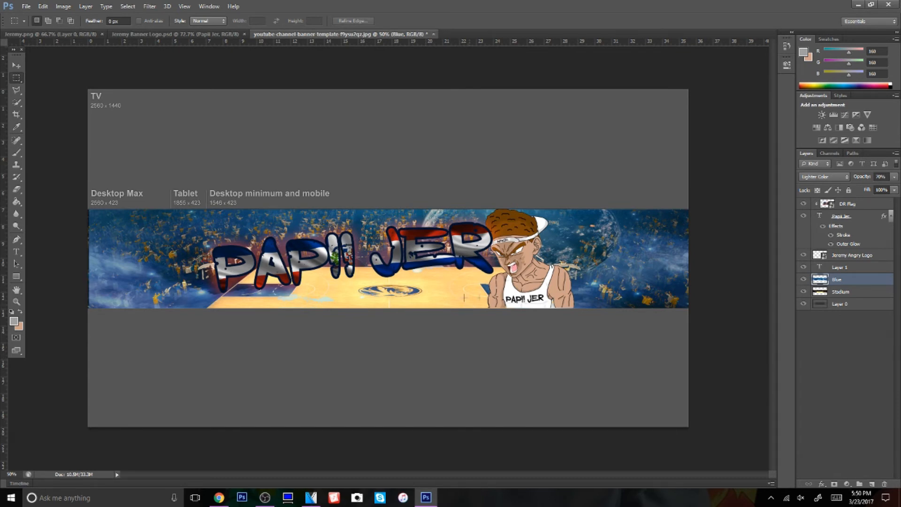
Draw a black (#000000) rectangle of about 2900 x 1750 px over the whole canvas, directly above Layer 0
click(853, 306)
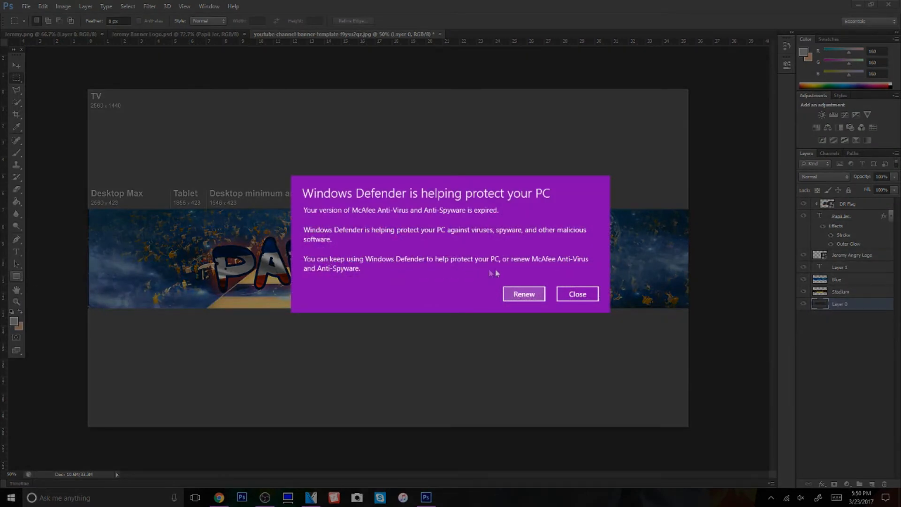
click(578, 294)
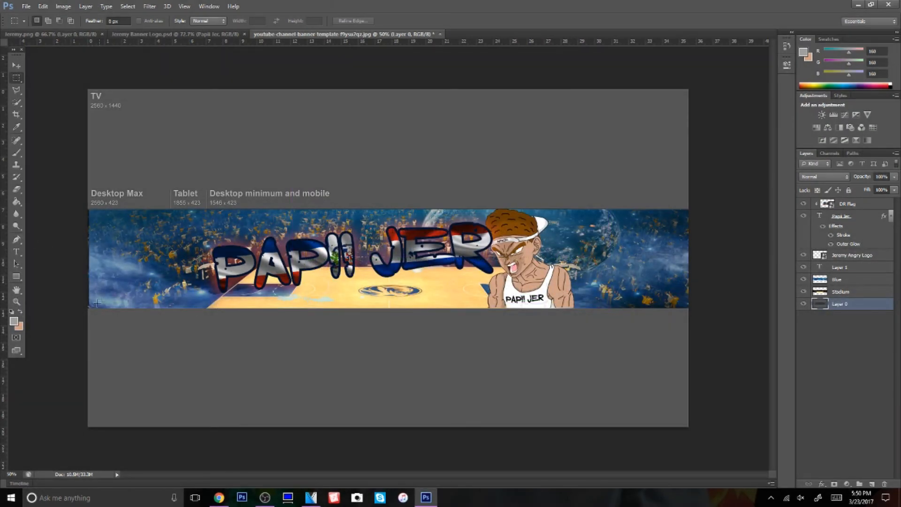
click(14, 324)
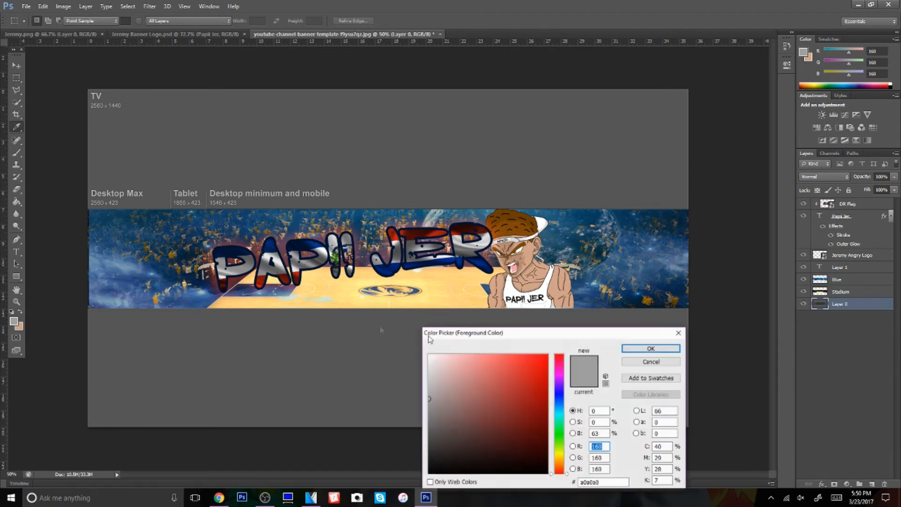
drag(462, 414, 408, 489)
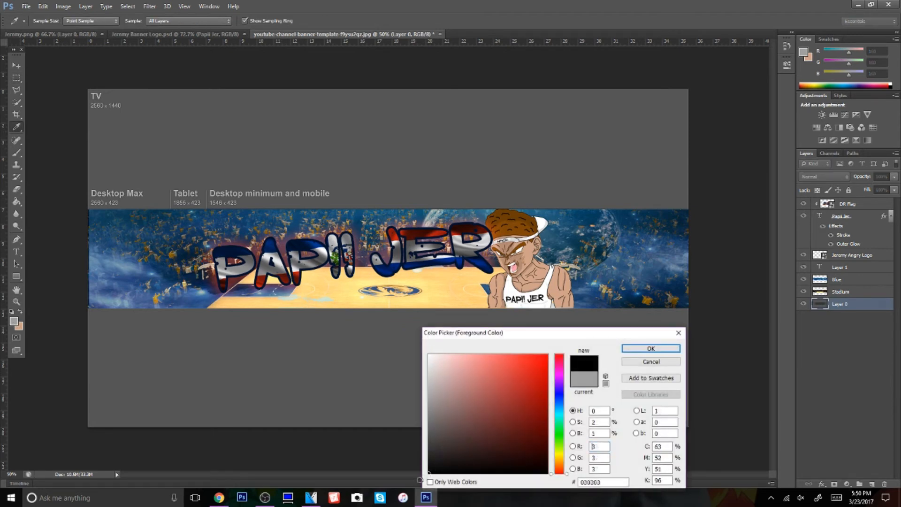
click(651, 349)
key(m)
click(17, 276)
mouse_move(72, 79)
mouse_down()
mouse_move(674, 494)
mouse_move(719, 472)
mouse_move(753, 471)
mouse_up()
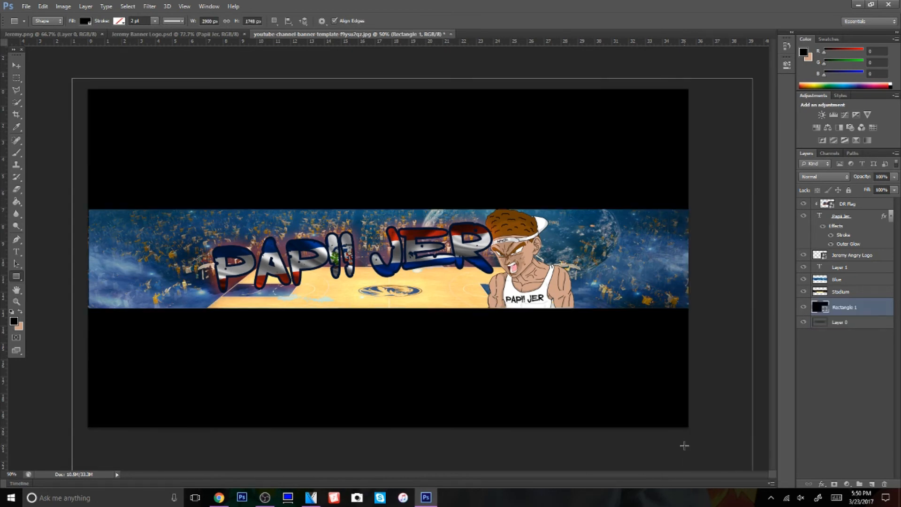